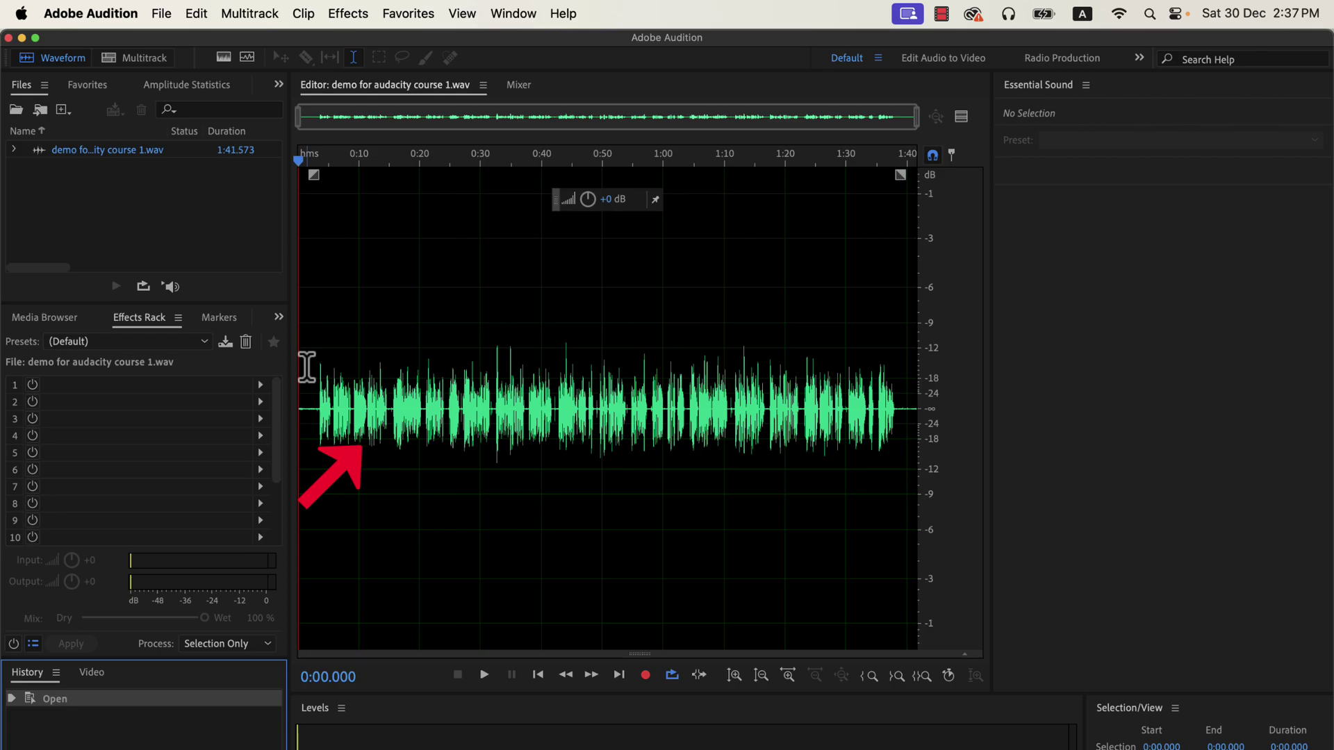
Play the original voice recording from about the 2-second mark, then stop playback
{"action": "left_click", "coordinate": [312, 376]}
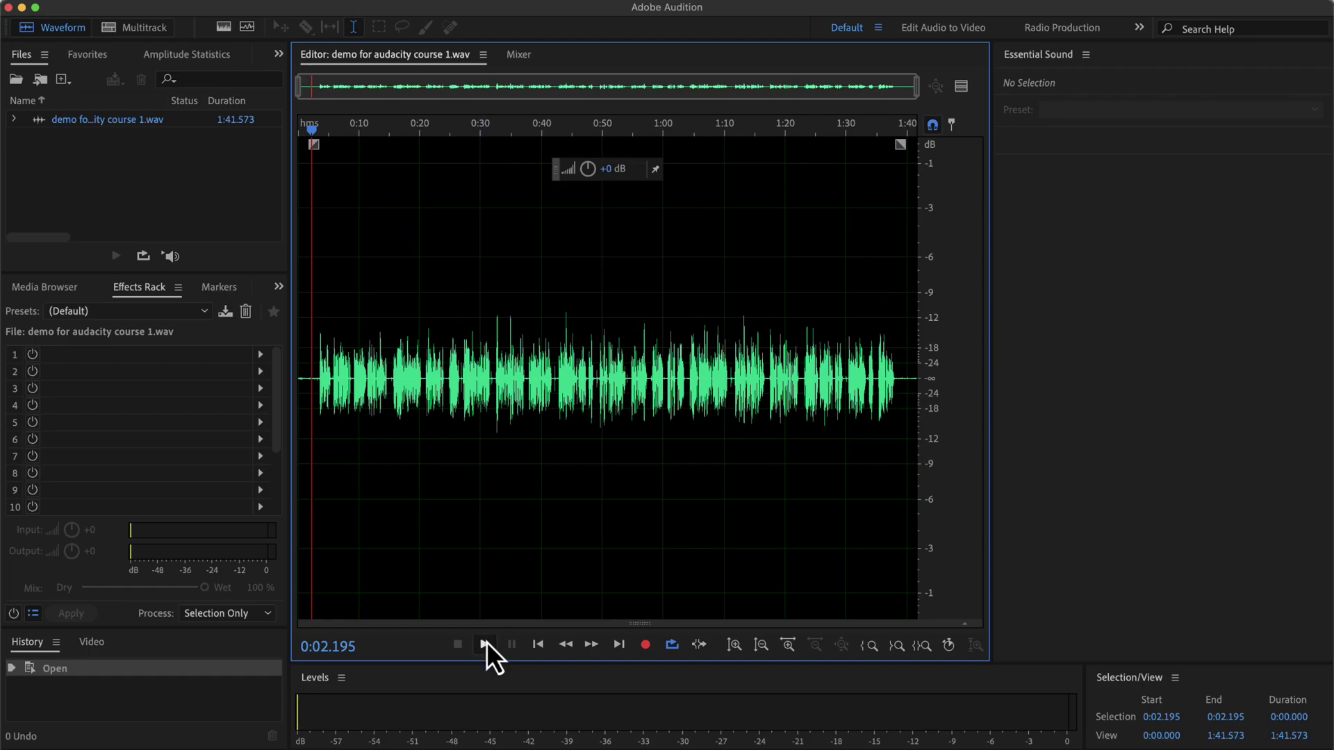
{"action": "left_click", "coordinate": [484, 674]}
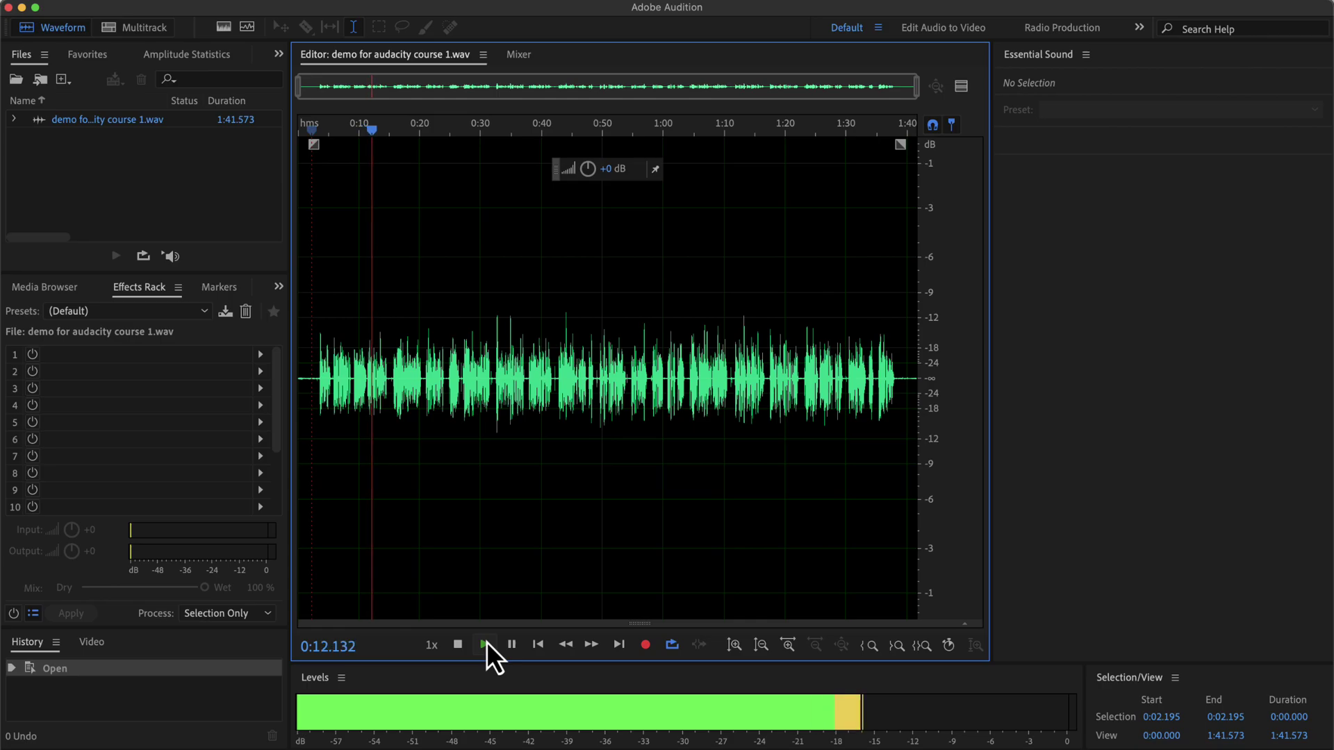
{"action": "left_click", "coordinate": [458, 646]}
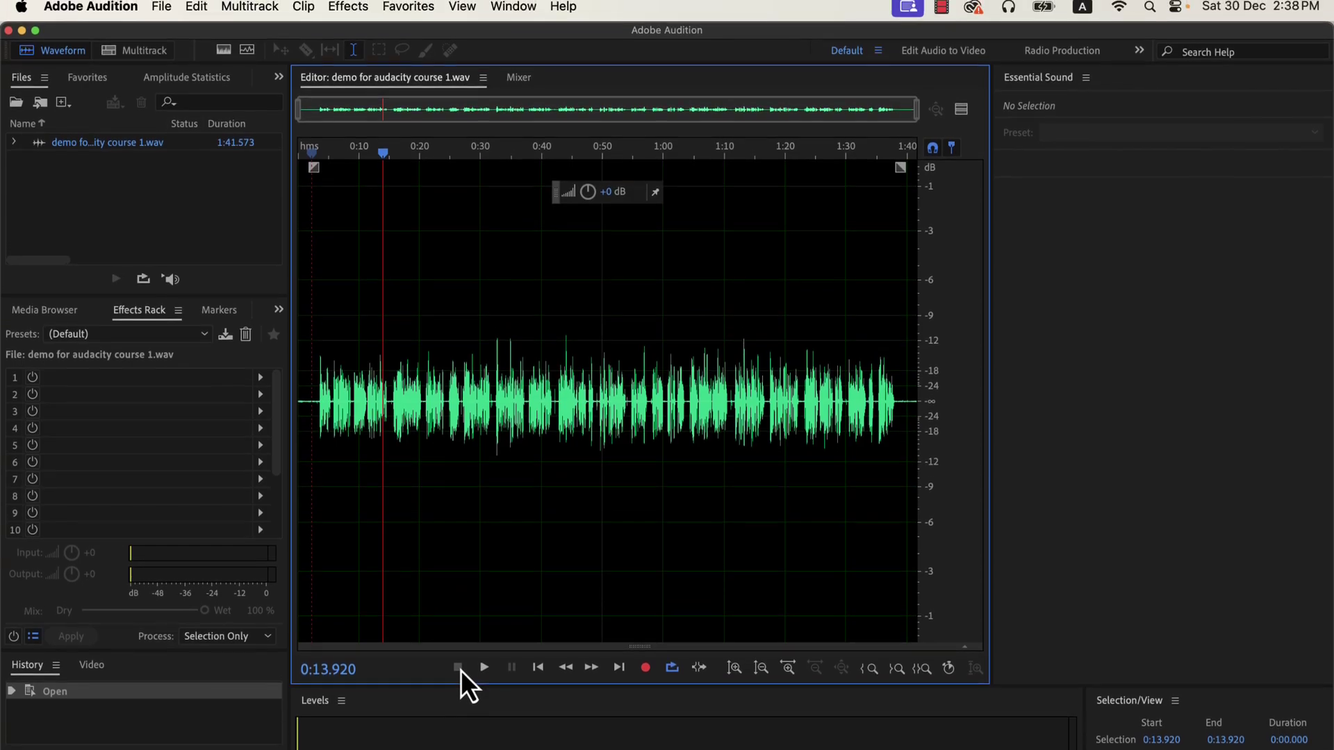
Normalize the recording to -3 dB and play back the result from about the 2-second mark
{"action": "left_click", "coordinate": [401, 16]}
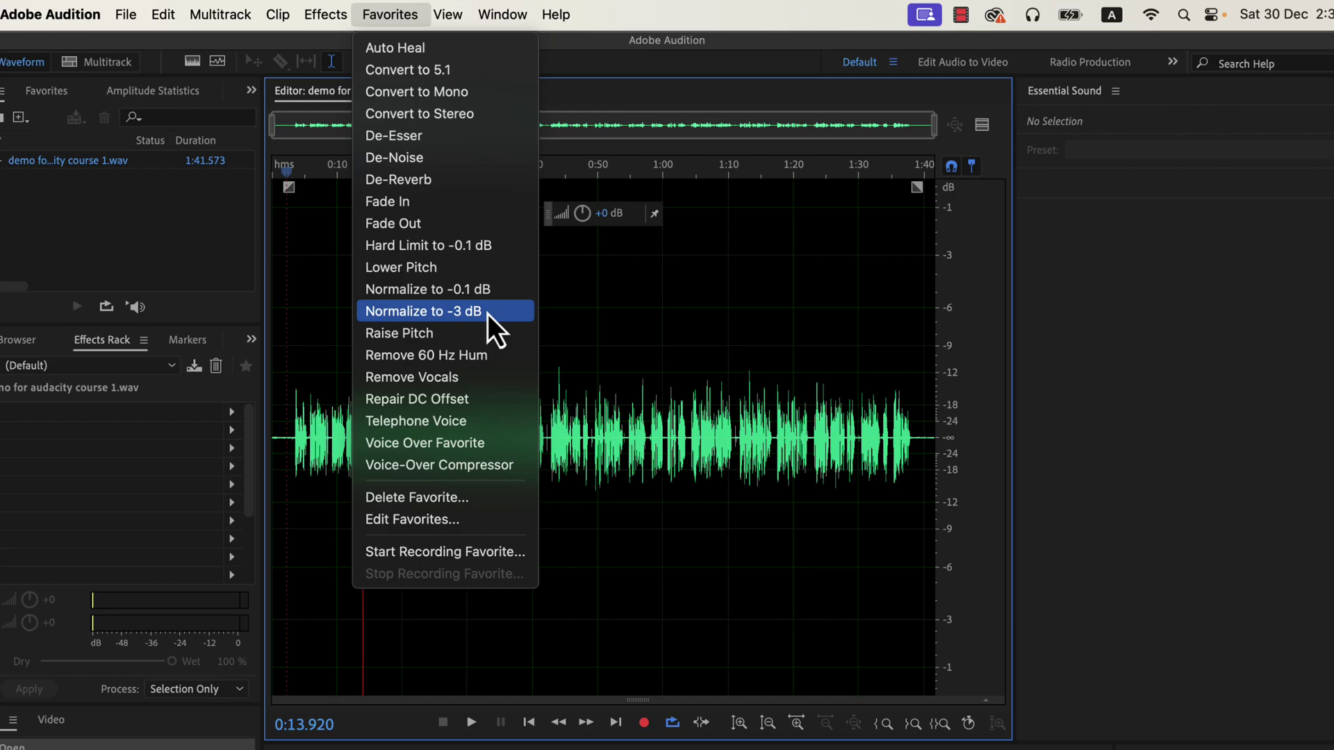
{"action": "left_click", "coordinate": [488, 314]}
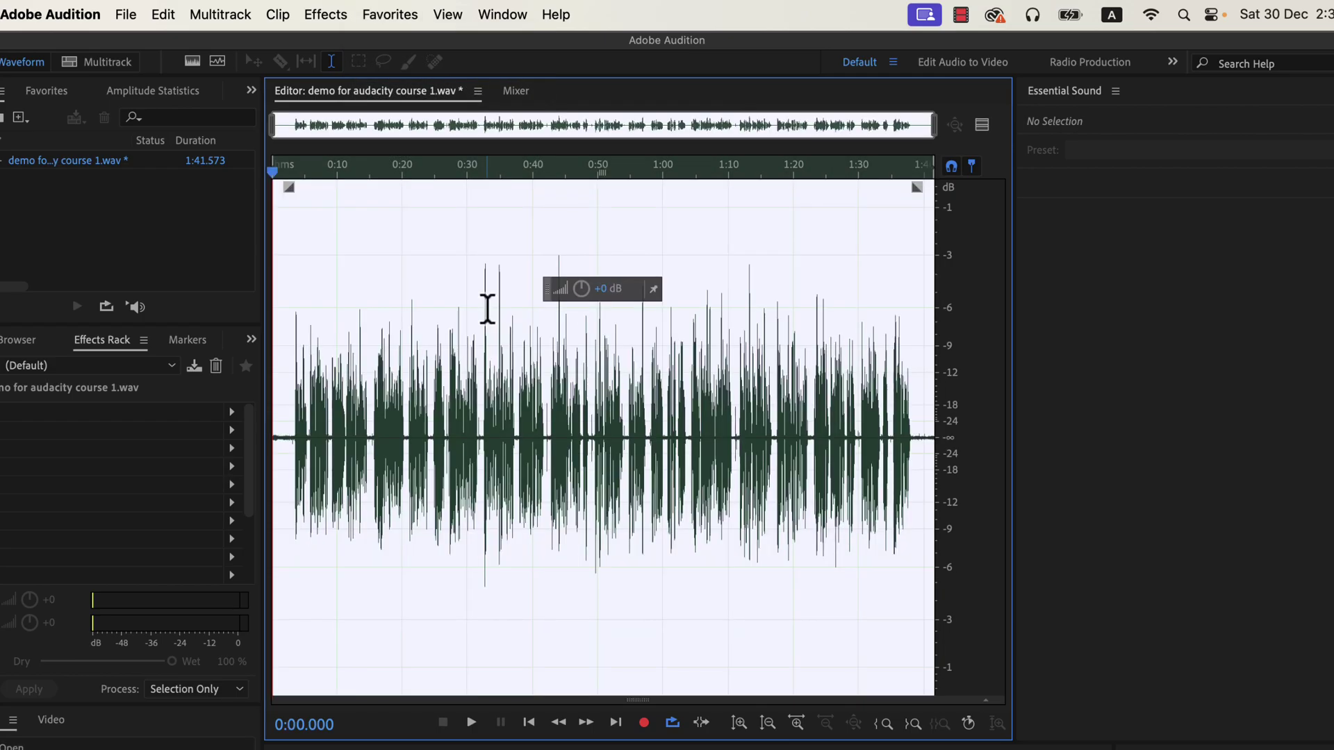
{"action": "left_click", "coordinate": [289, 372]}
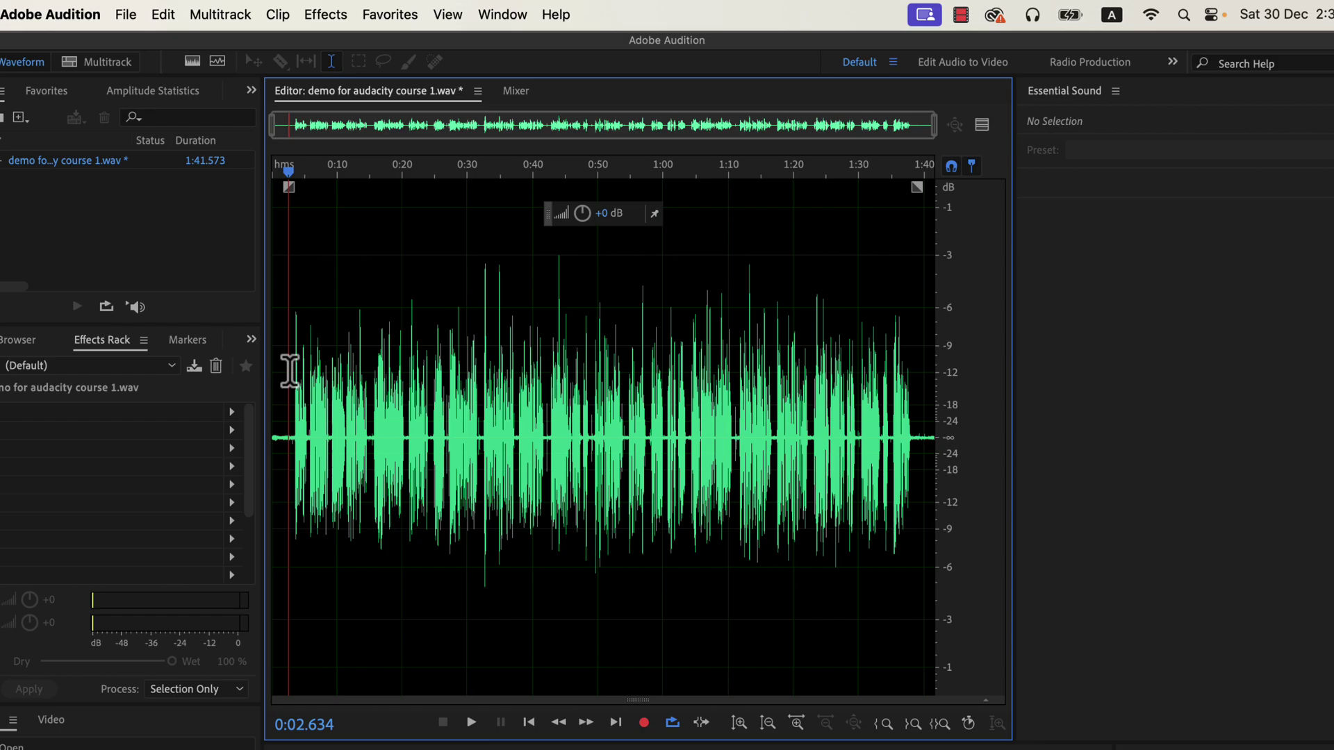
{"action": "key", "text": "space"}
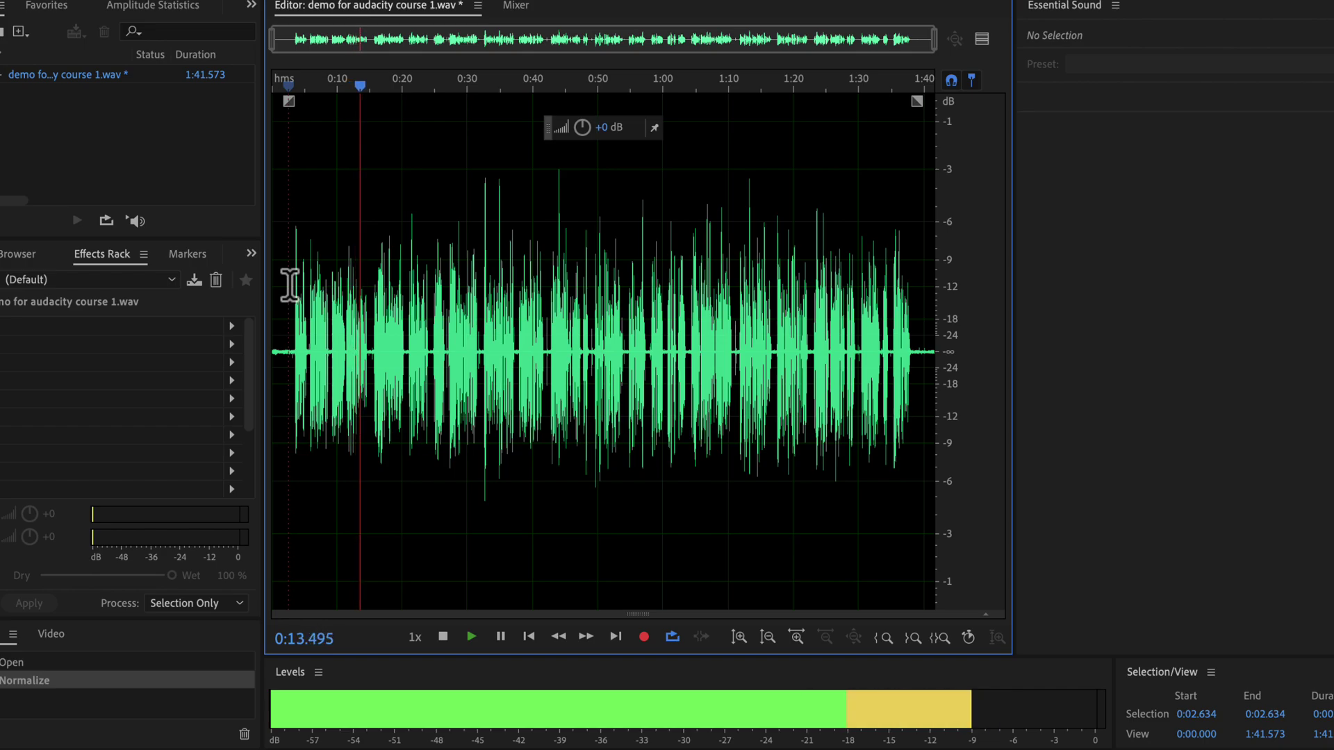
{"action": "key", "text": "space"}
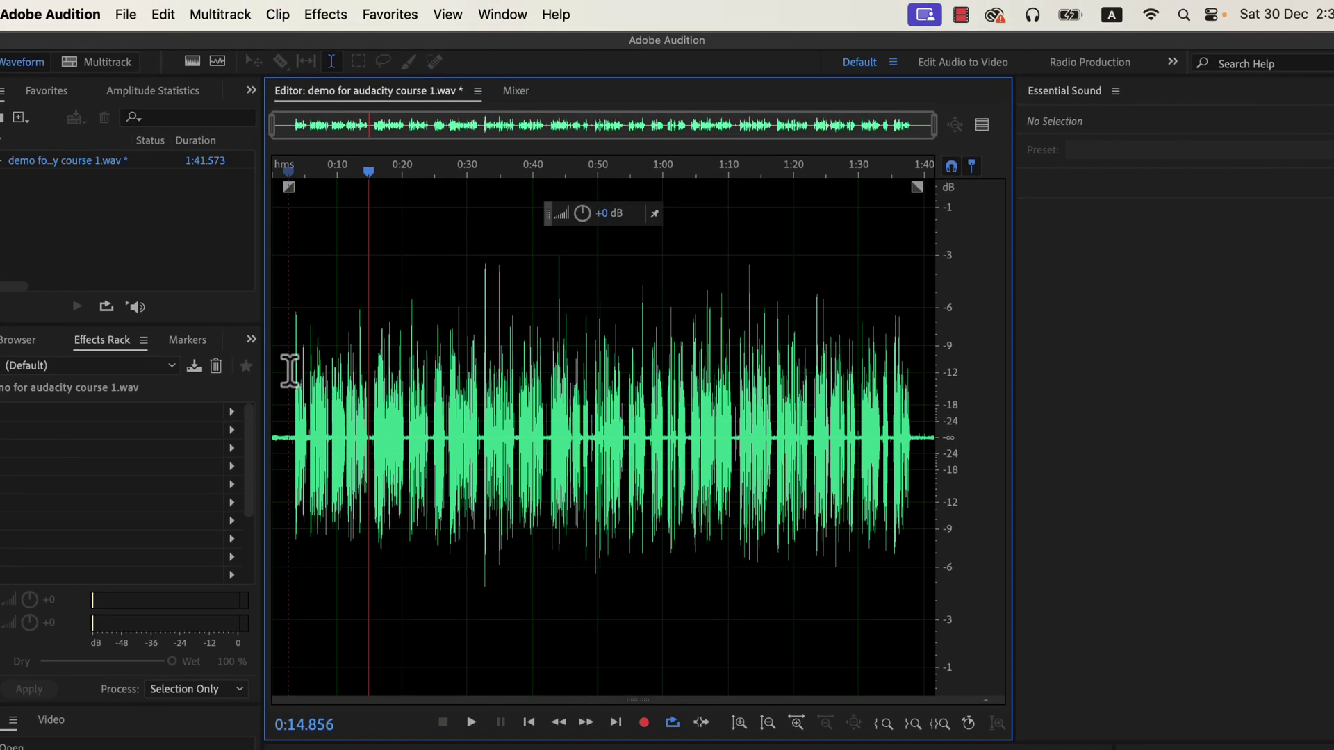
Open the DeNoise effect and show the preview editor together with the spectral frequency display
{"action": "left_click", "coordinate": [335, 18]}
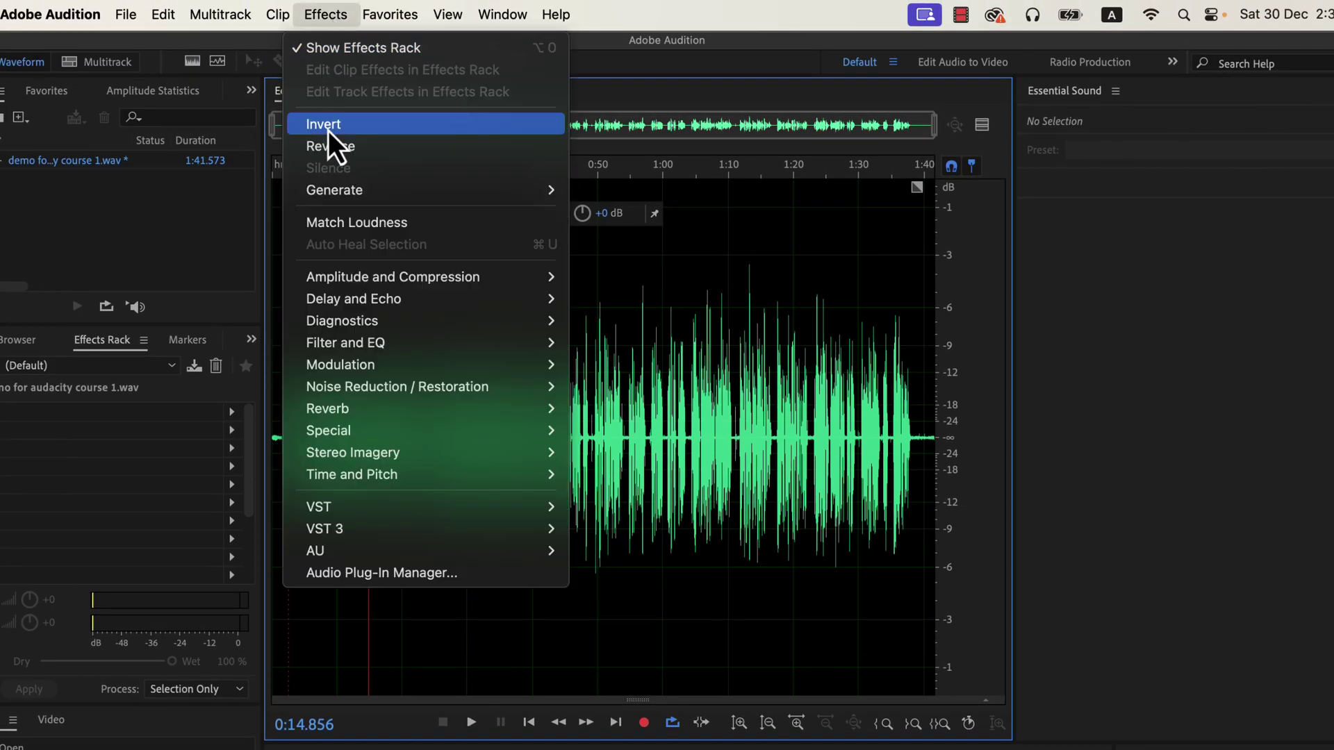
{"action": "mouse_move", "coordinate": [343, 386]}
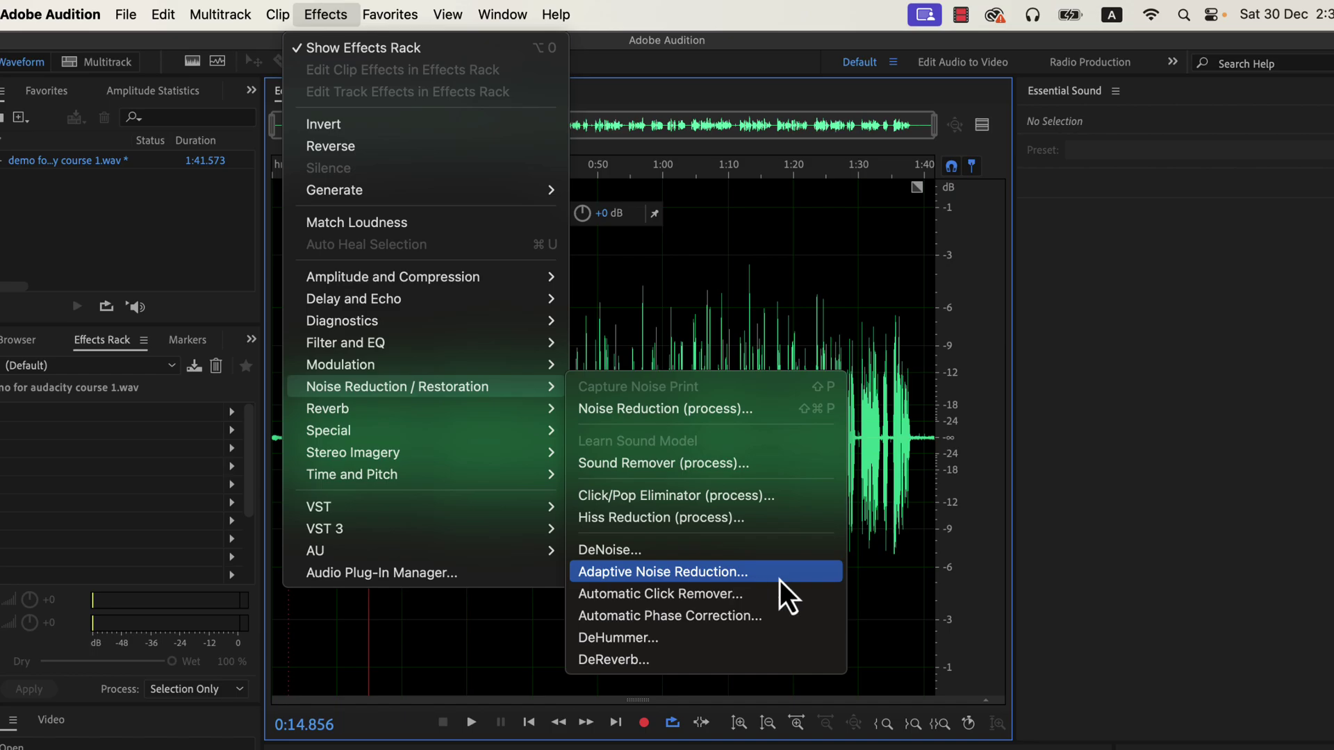
{"action": "left_click", "coordinate": [759, 557]}
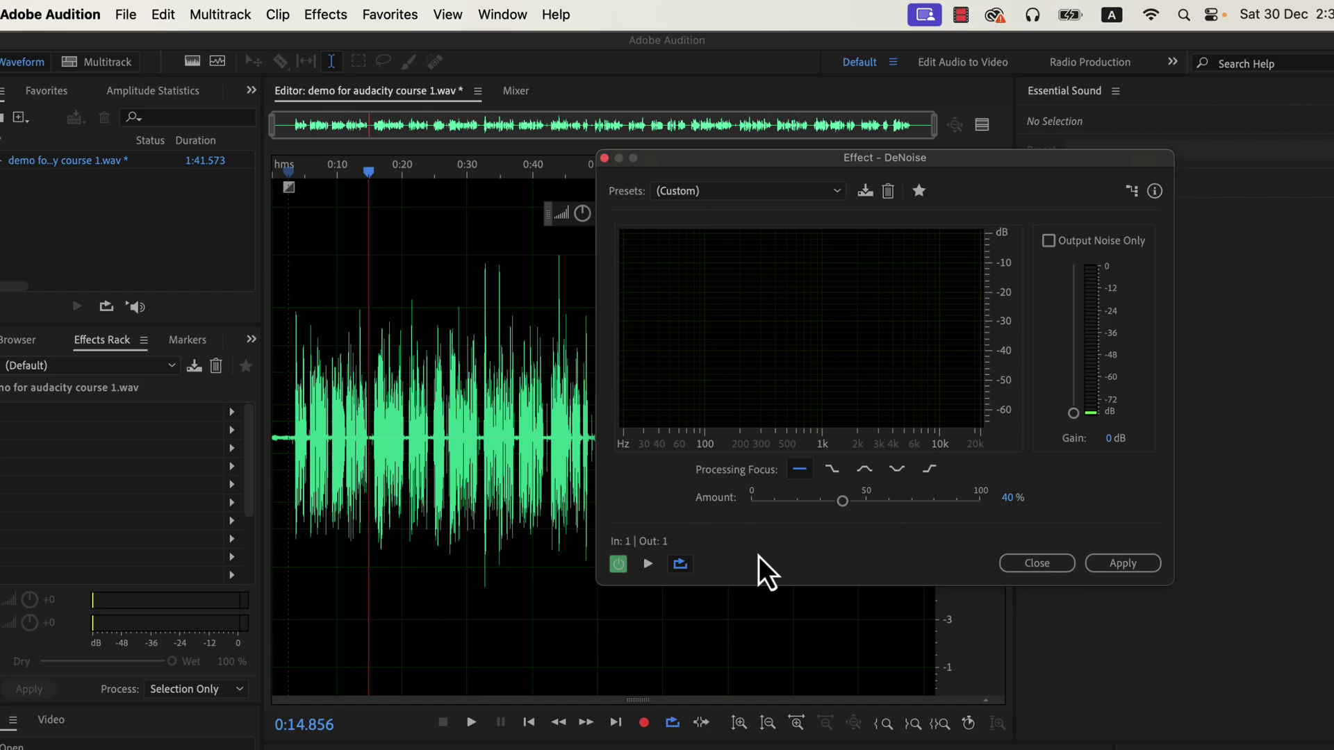
{"action": "left_click", "coordinate": [985, 126]}
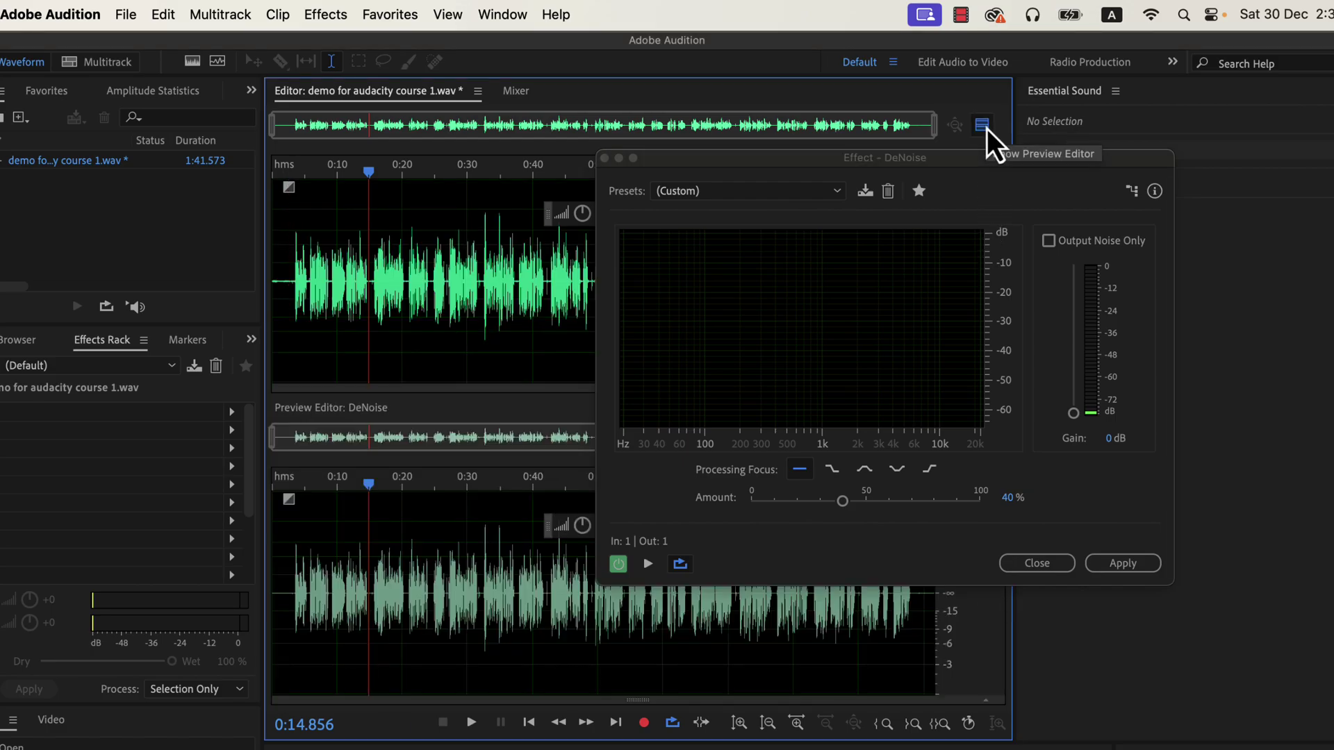
{"action": "left_click", "coordinate": [192, 63]}
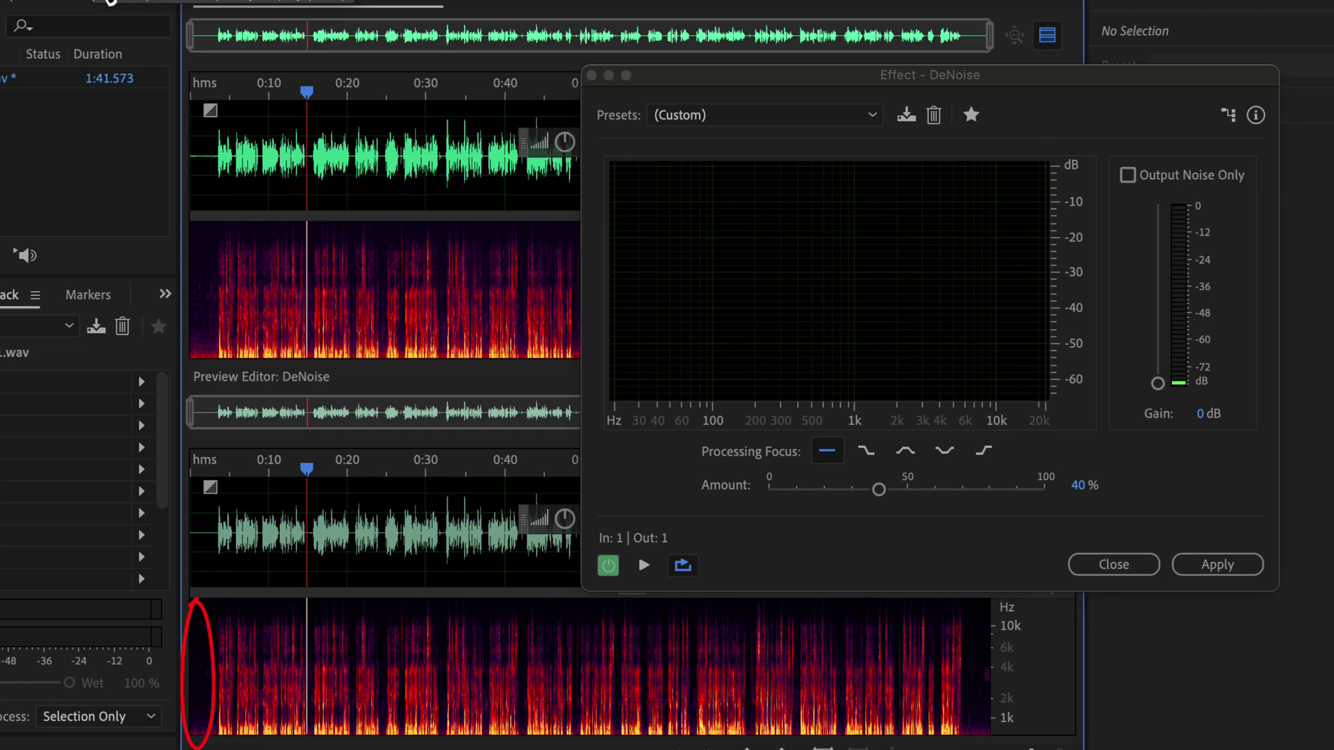
Try the Heavy Noise Reduction preset, switch to Light Noise Reduction, and set the DeNoise amount to 40%
{"action": "left_click", "coordinate": [681, 116]}
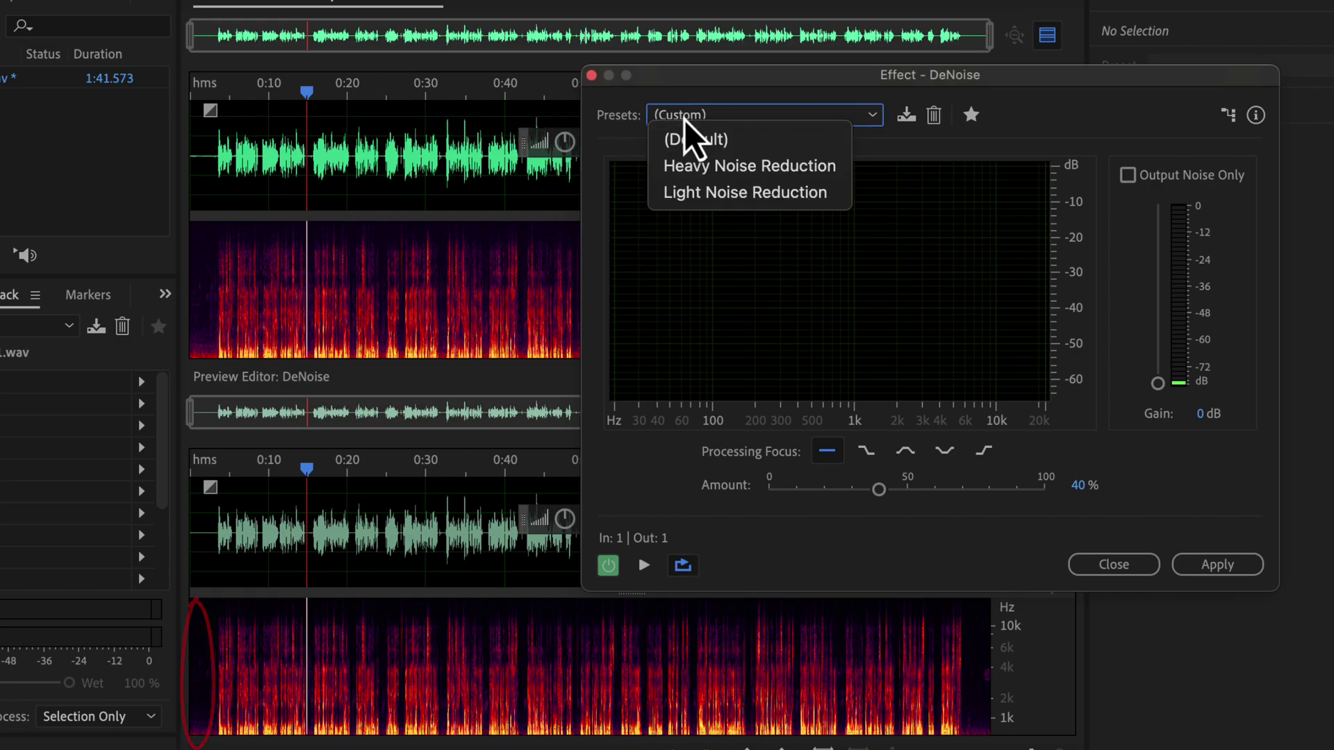
{"action": "left_click", "coordinate": [690, 169]}
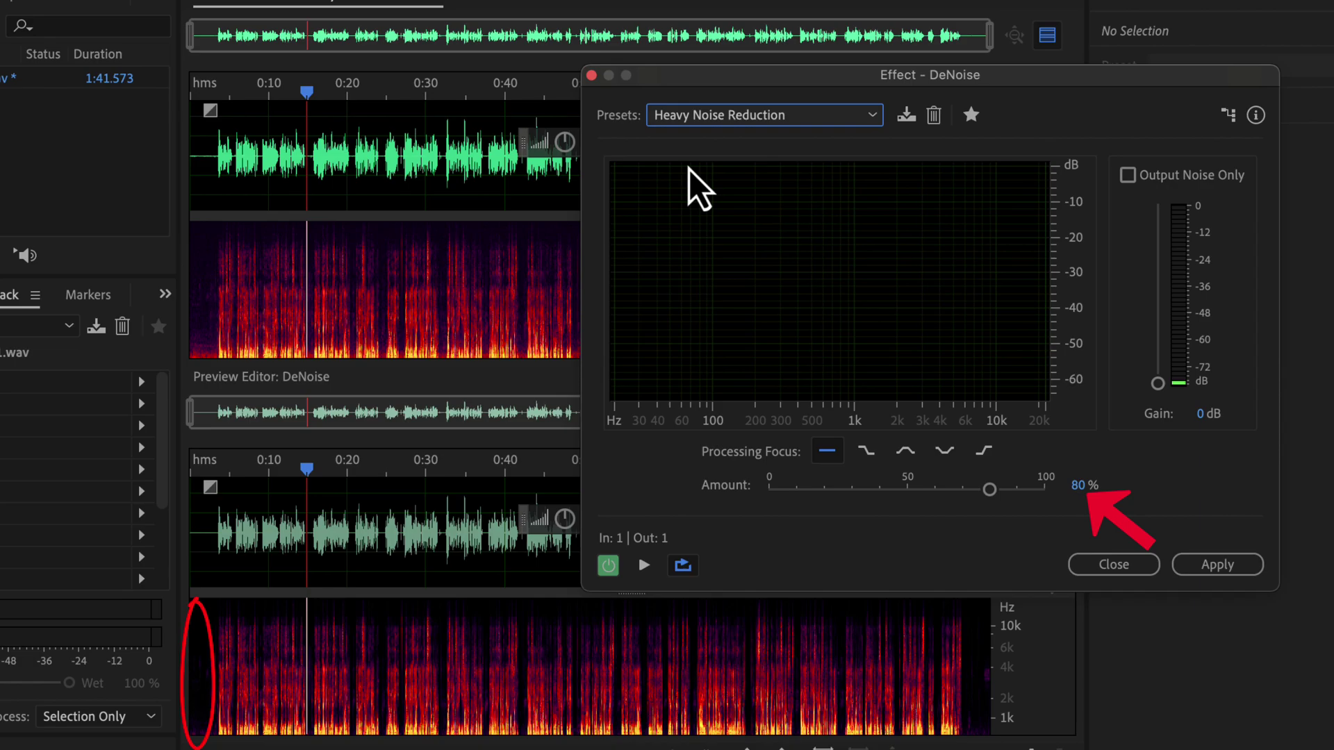
{"action": "left_click", "coordinate": [707, 121]}
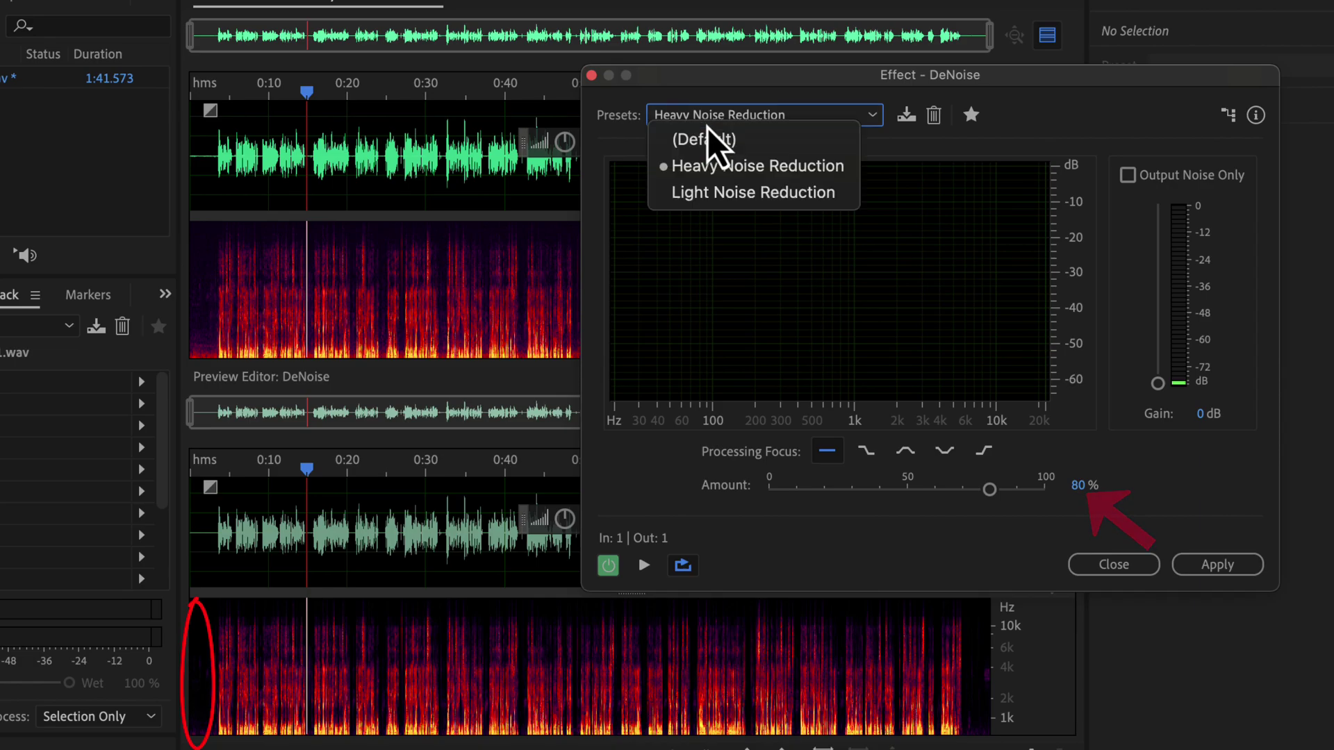
{"action": "left_click", "coordinate": [706, 203]}
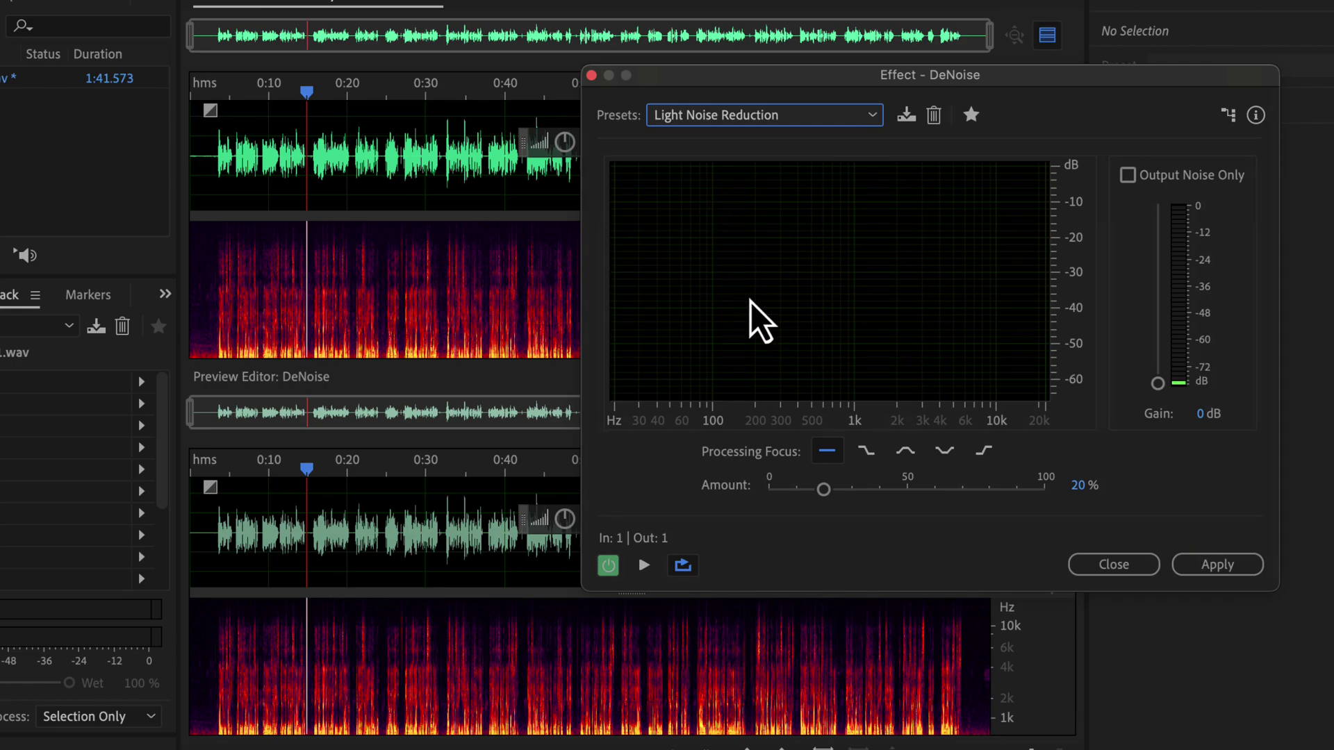
{"action": "left_click_drag", "start_coordinate": [830, 499], "coordinate": [880, 493]}
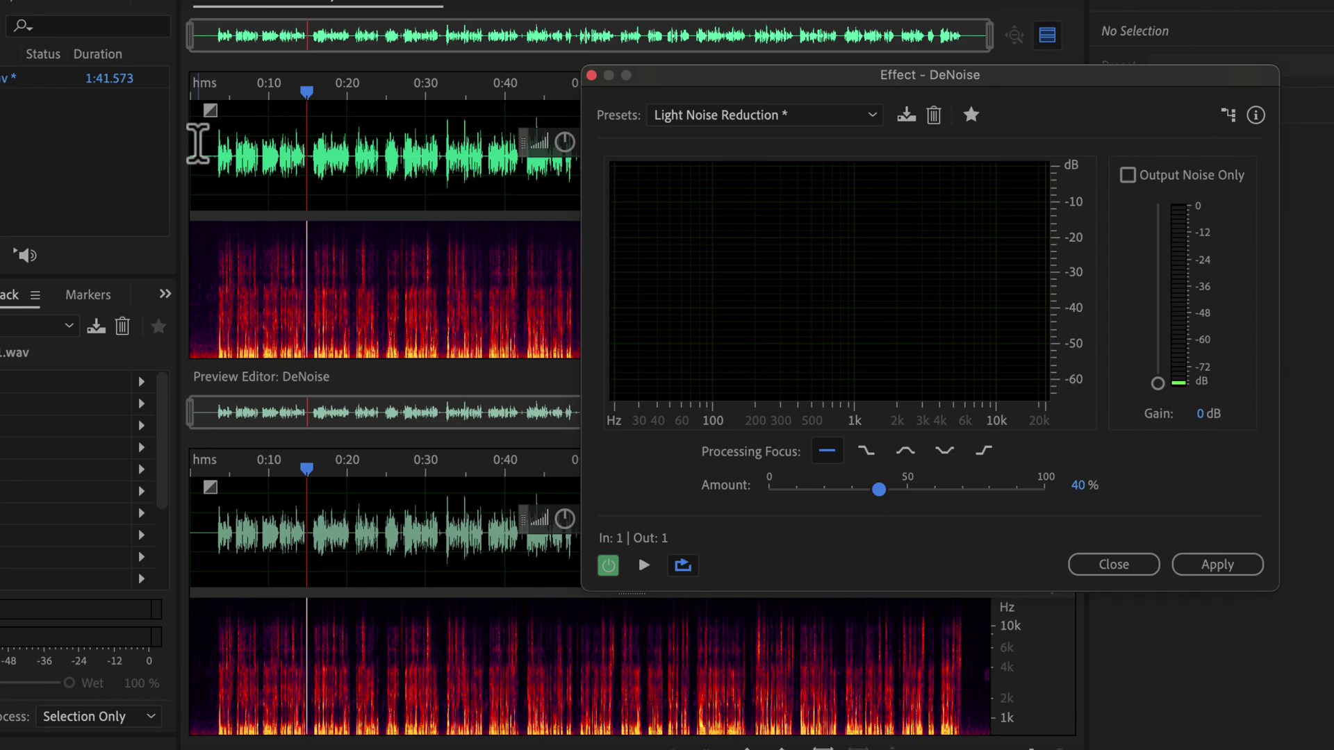
Preview DeNoise from the start of the recording, toggling the effect off and on to compare, and apply it
{"action": "left_click", "coordinate": [199, 142]}
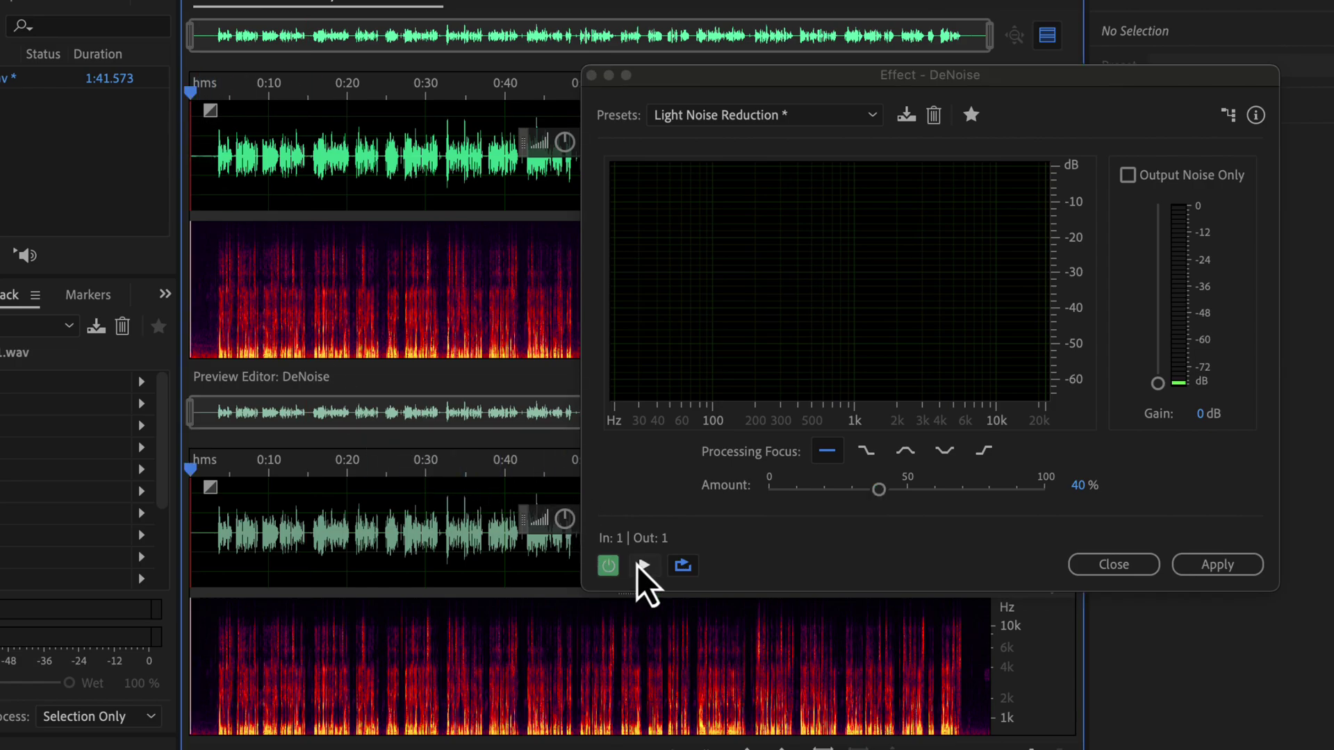
{"action": "left_click", "coordinate": [641, 566]}
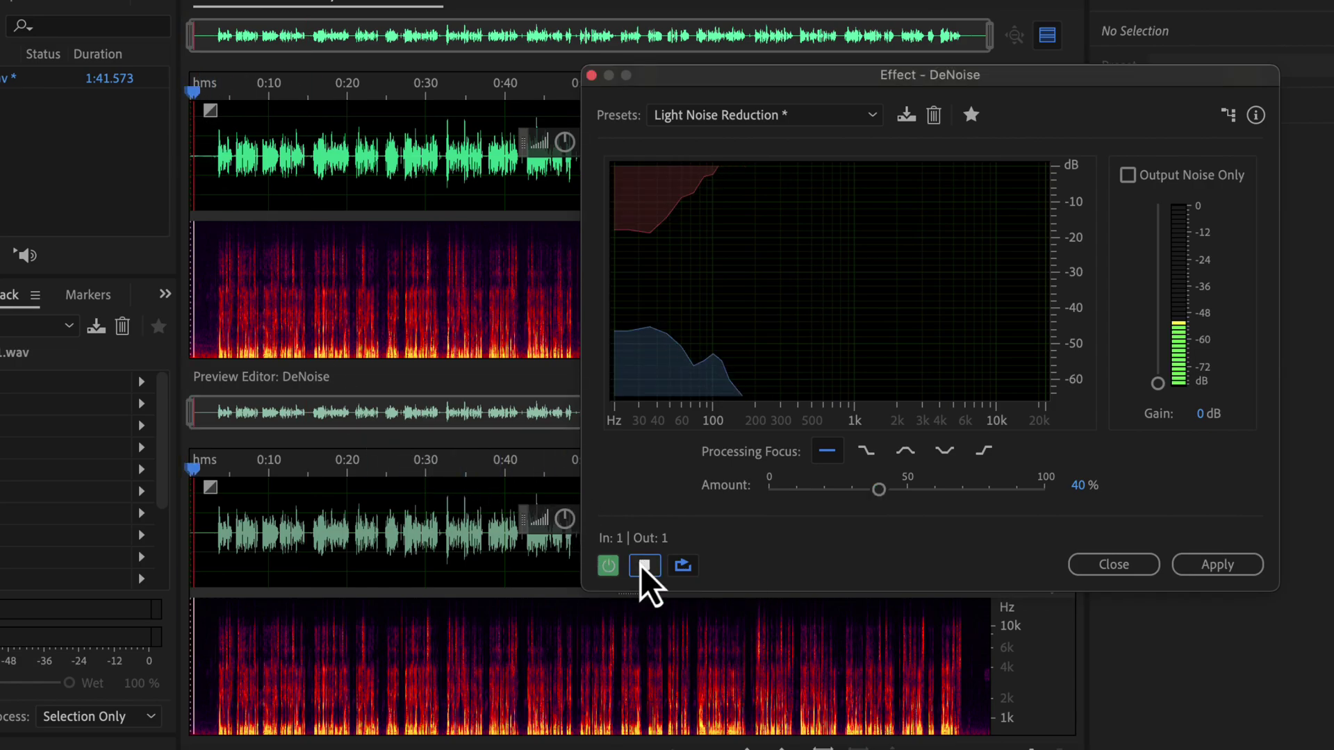
{"action": "left_click", "coordinate": [607, 567]}
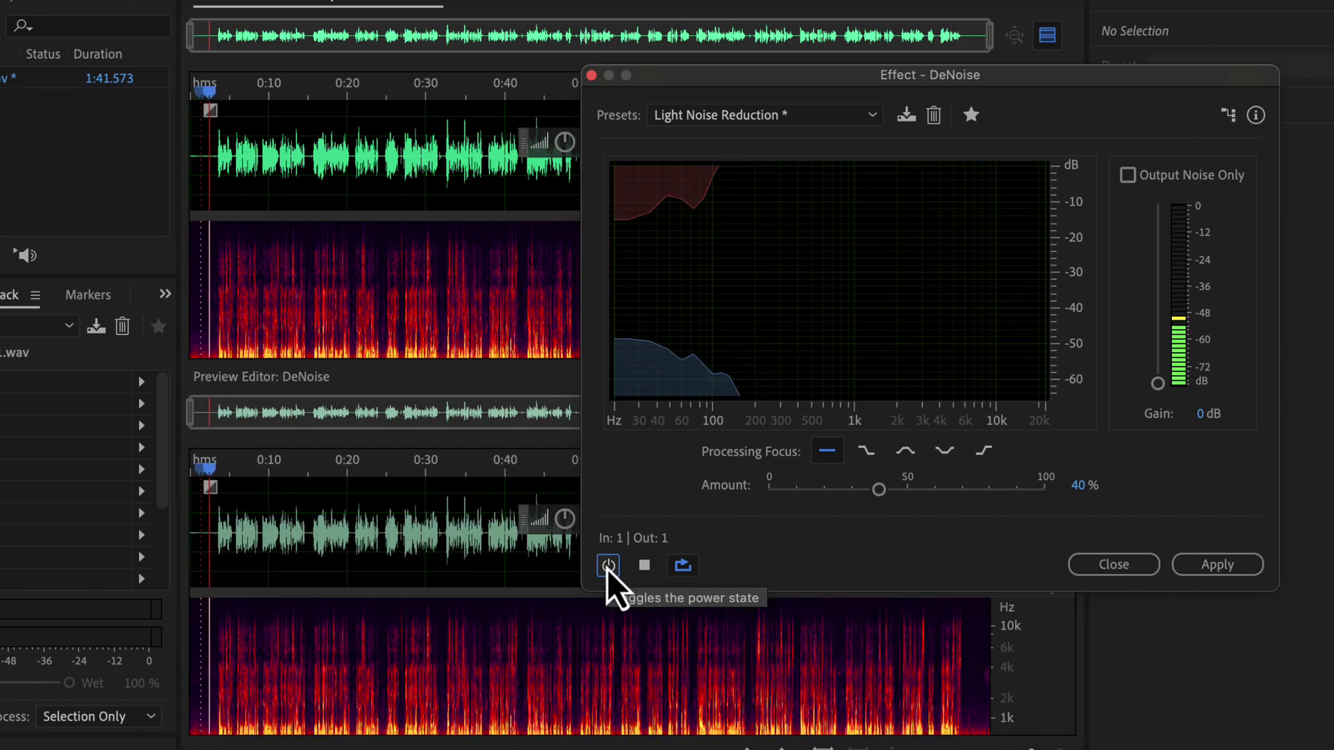
{"action": "left_click", "coordinate": [608, 567]}
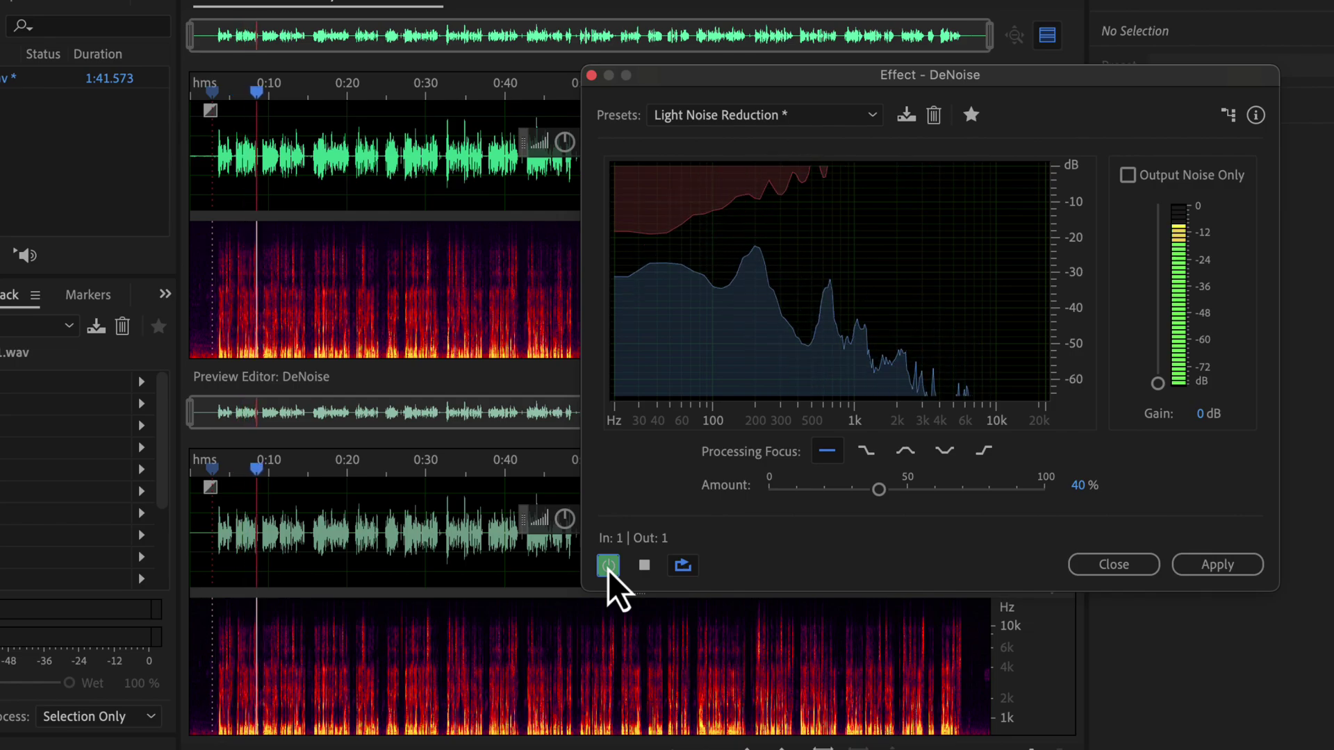
{"action": "left_click", "coordinate": [608, 567]}
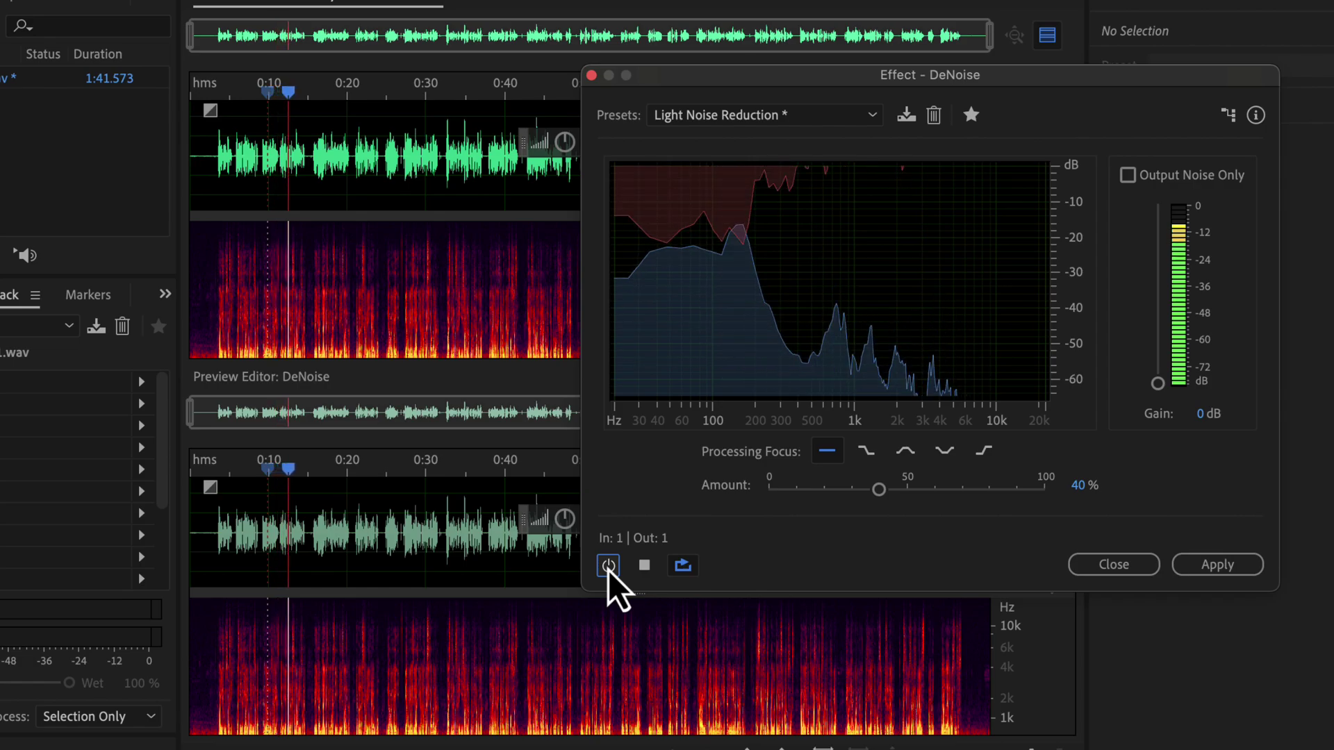
{"action": "left_click", "coordinate": [608, 567]}
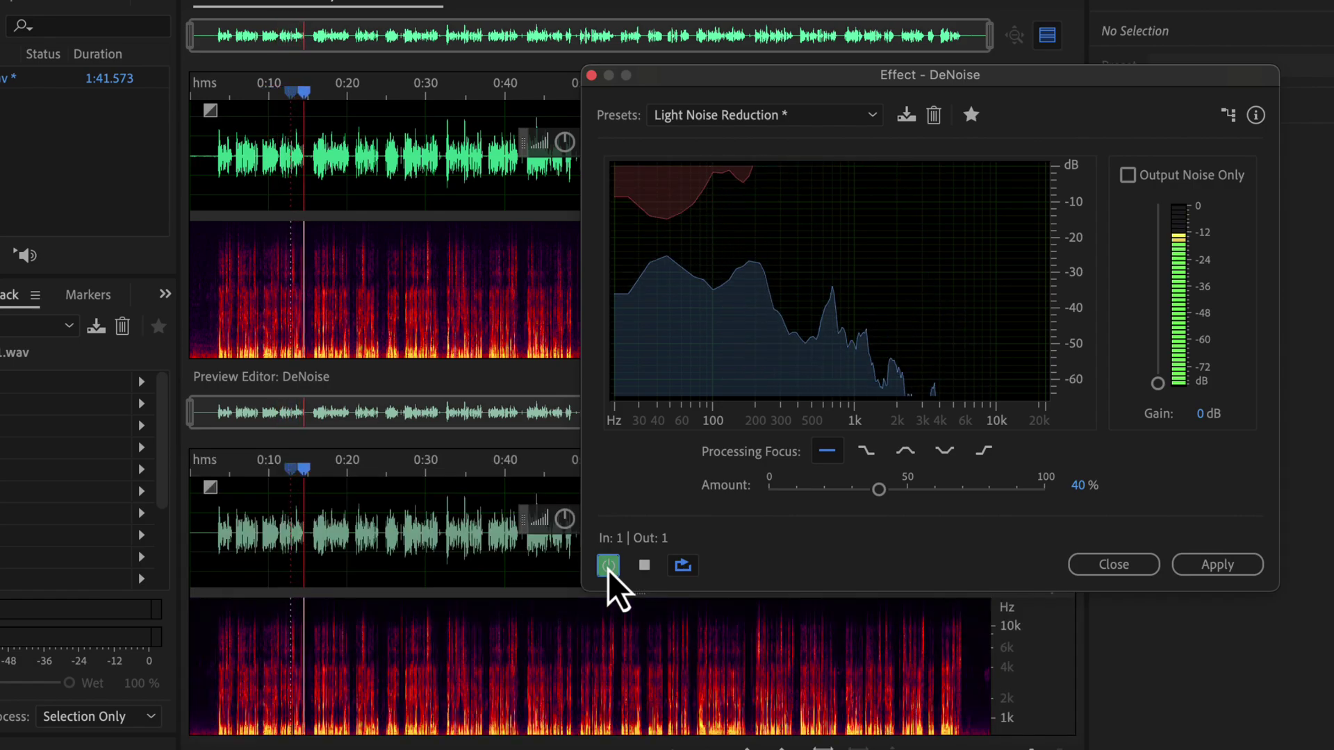
{"action": "key", "text": "space"}
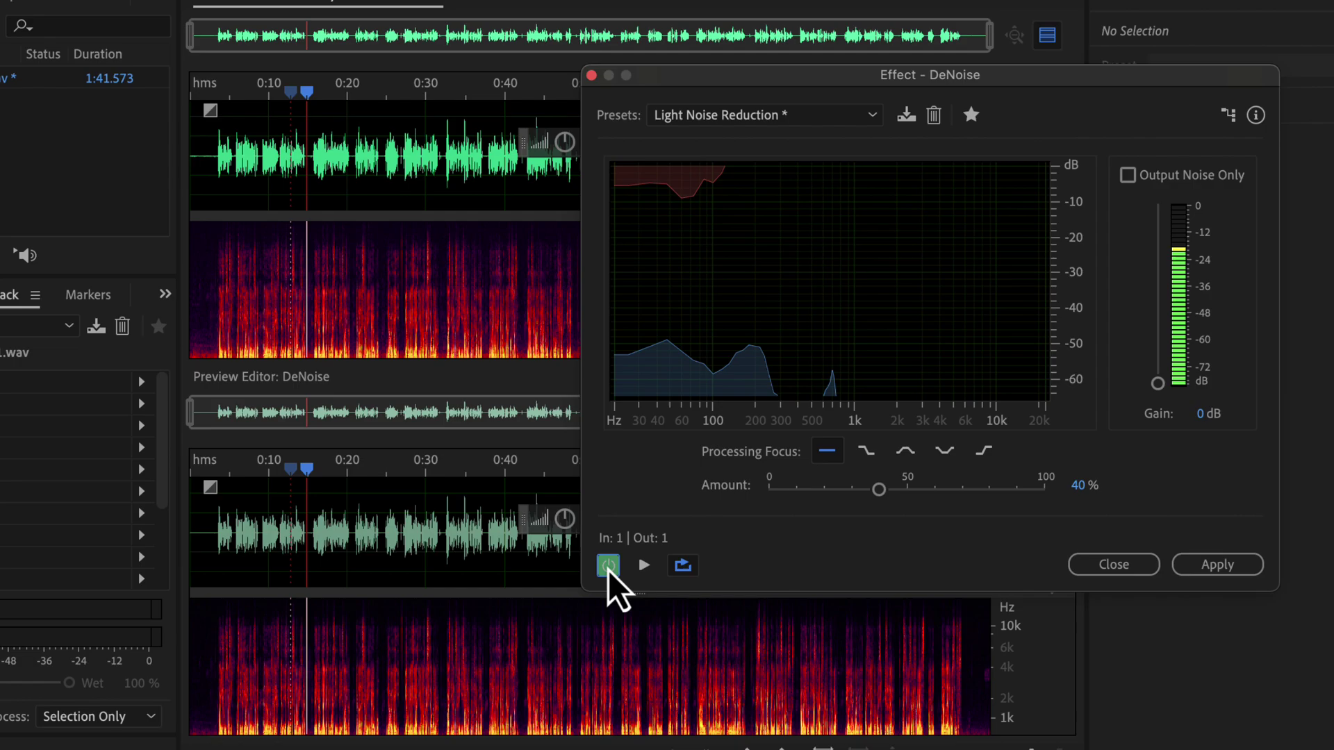
{"action": "left_click", "coordinate": [1236, 571]}
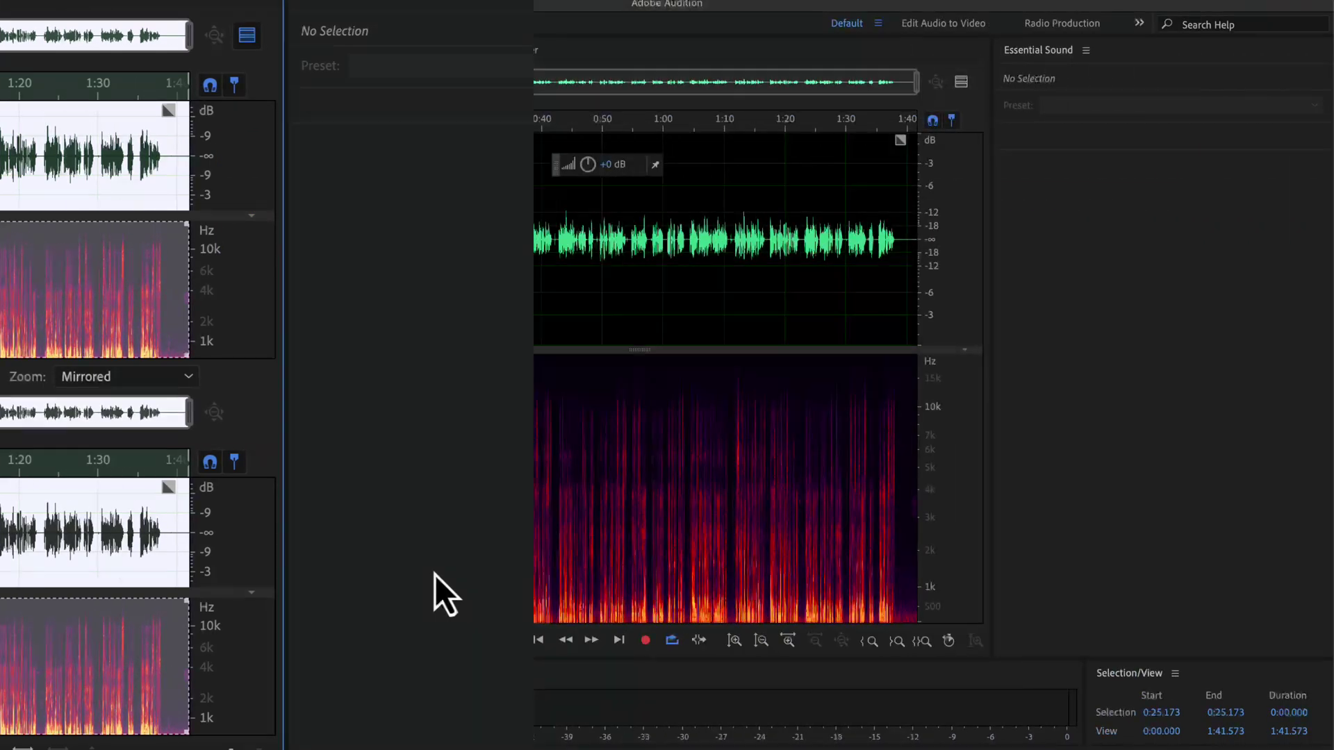
Load the Clear Voice preset into the Effects Rack and dismiss the real-time playback alert
{"action": "left_click", "coordinate": [89, 306]}
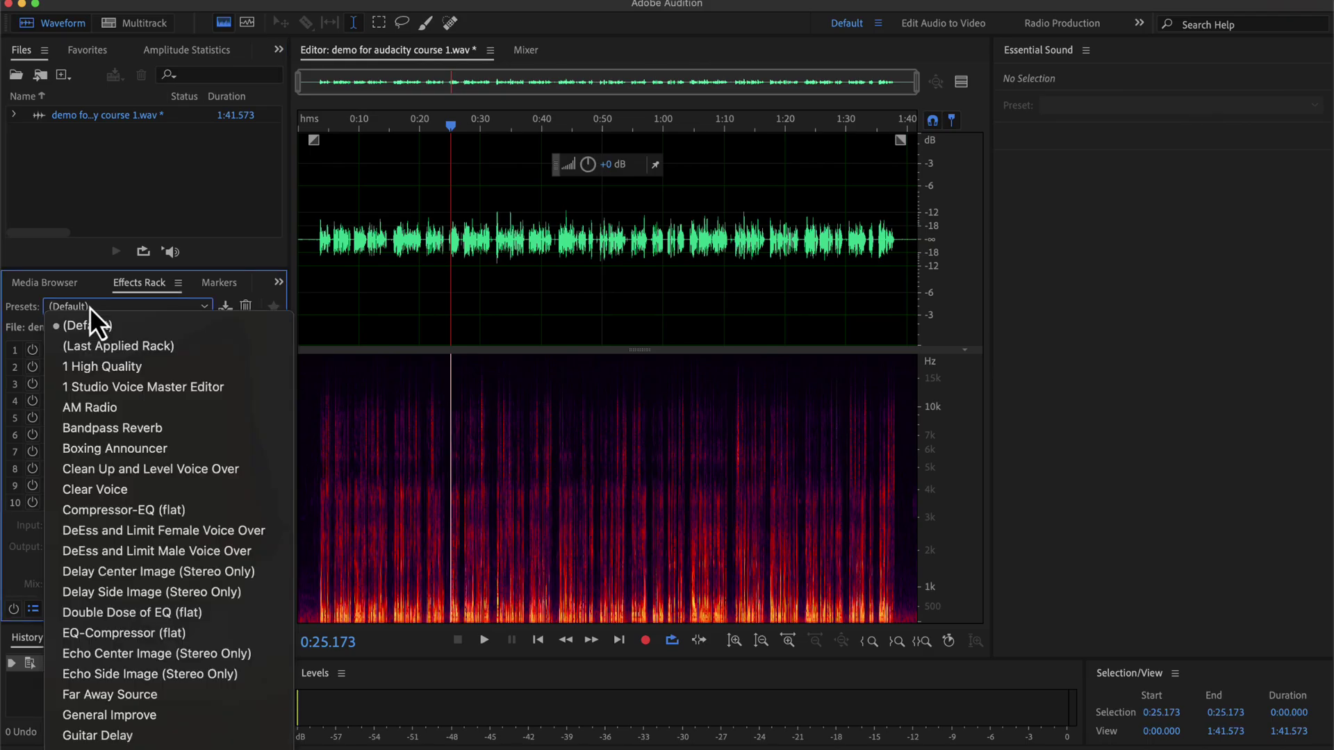
{"action": "left_click", "coordinate": [136, 490]}
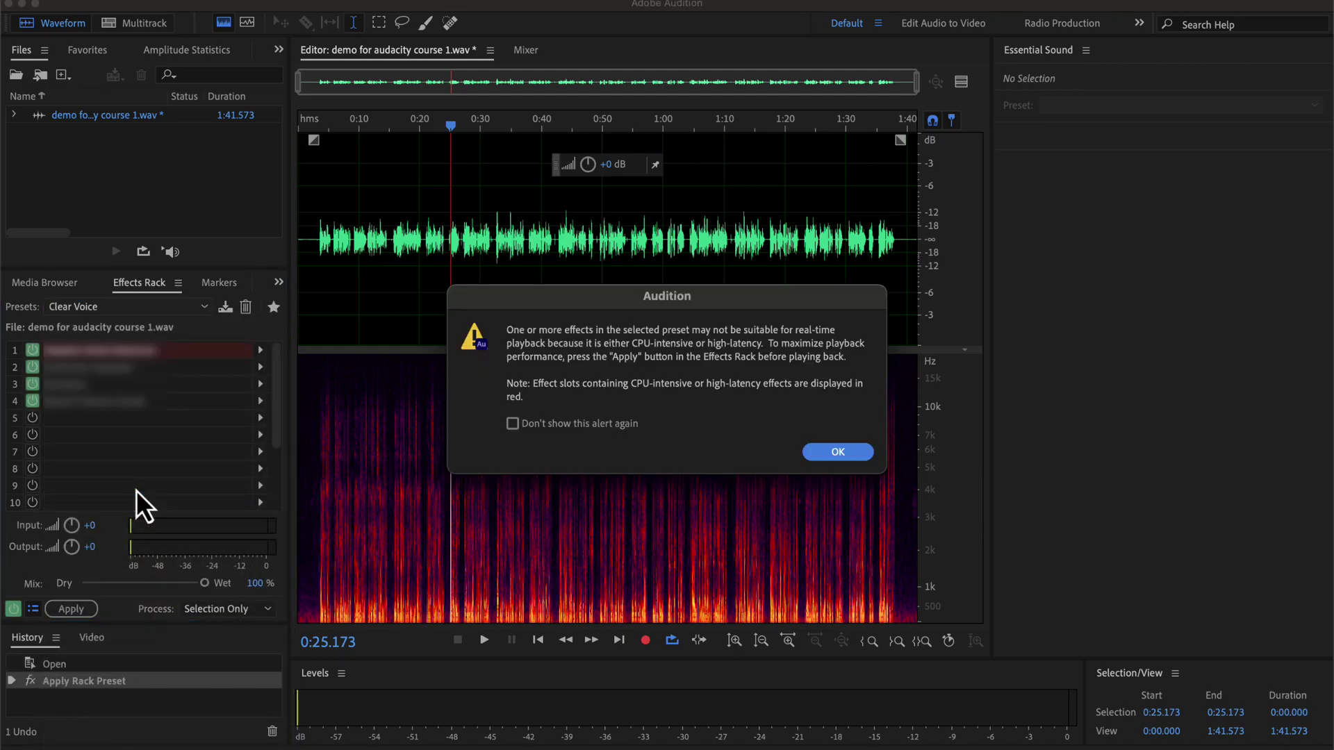
{"action": "left_click", "coordinate": [838, 452]}
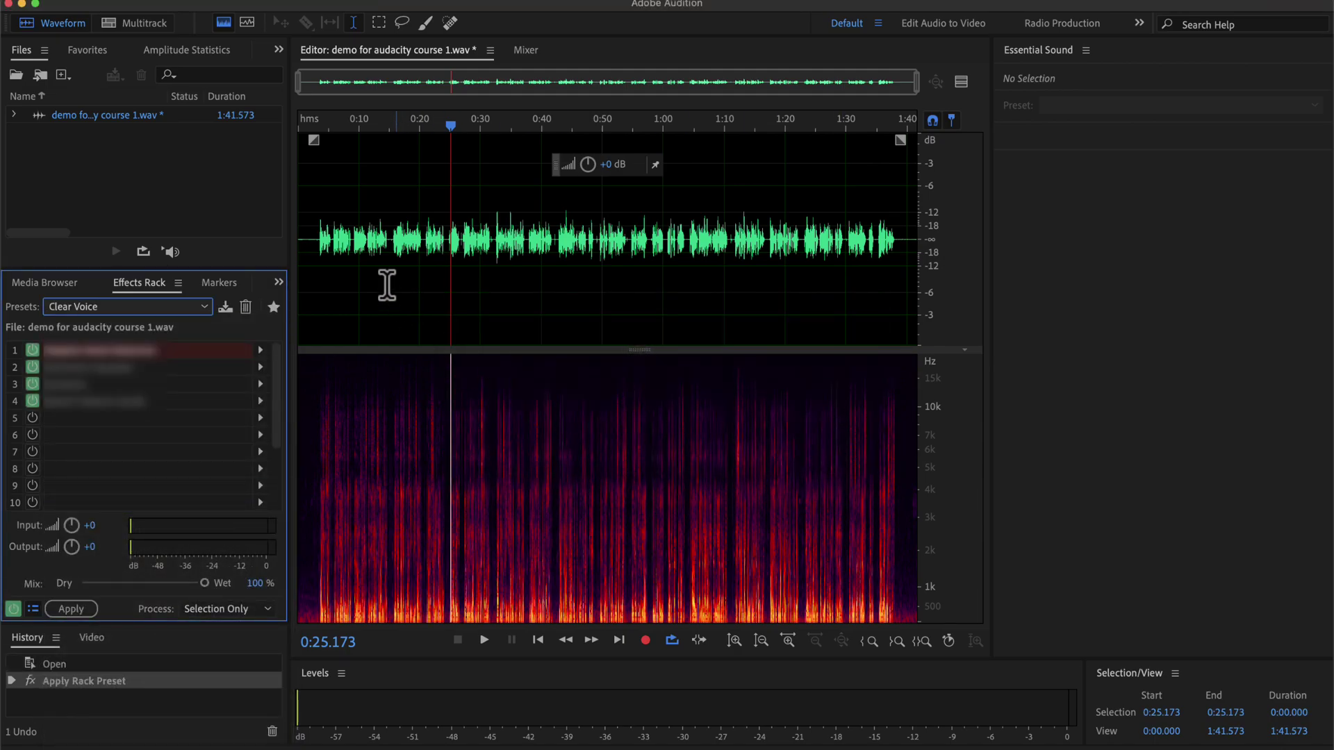
Play the recording from about the 1-second mark, switching between the Open and Apply Rack Preset history states to compare the sound
{"action": "left_click", "coordinate": [305, 231]}
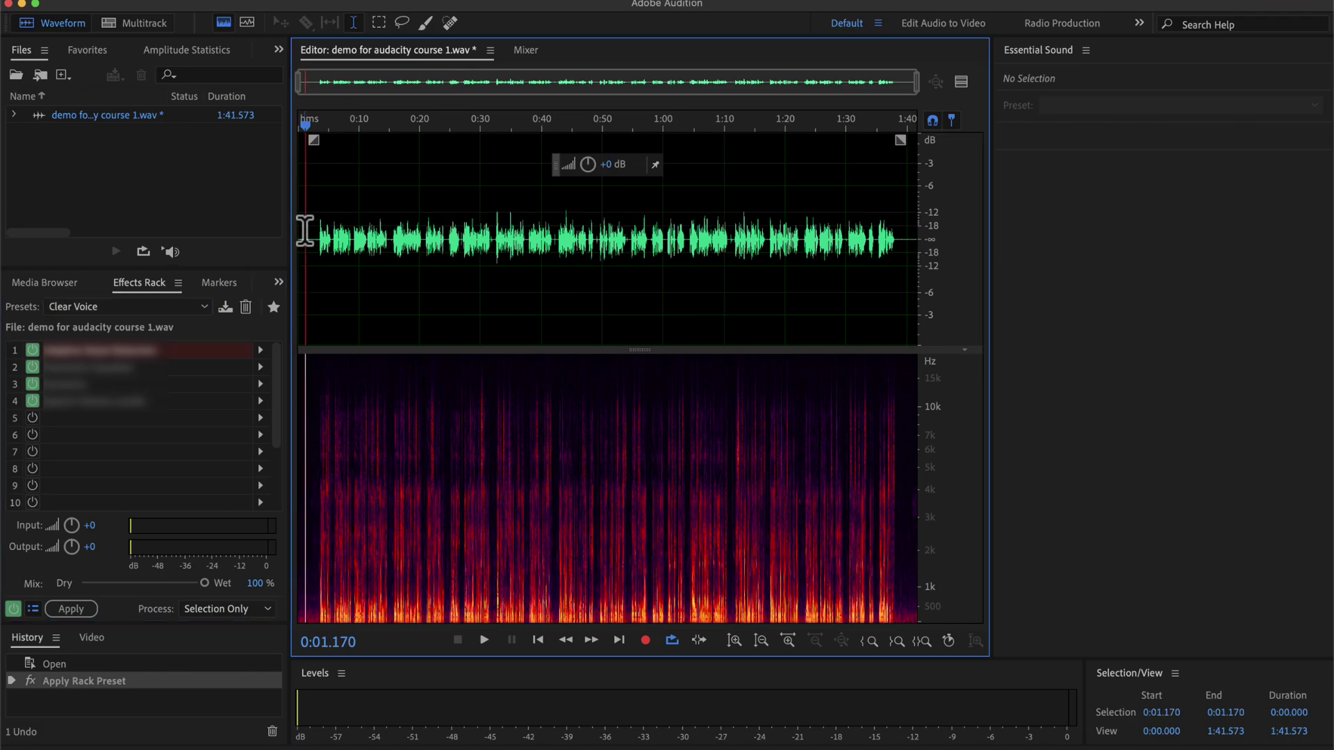
{"action": "key", "text": "space"}
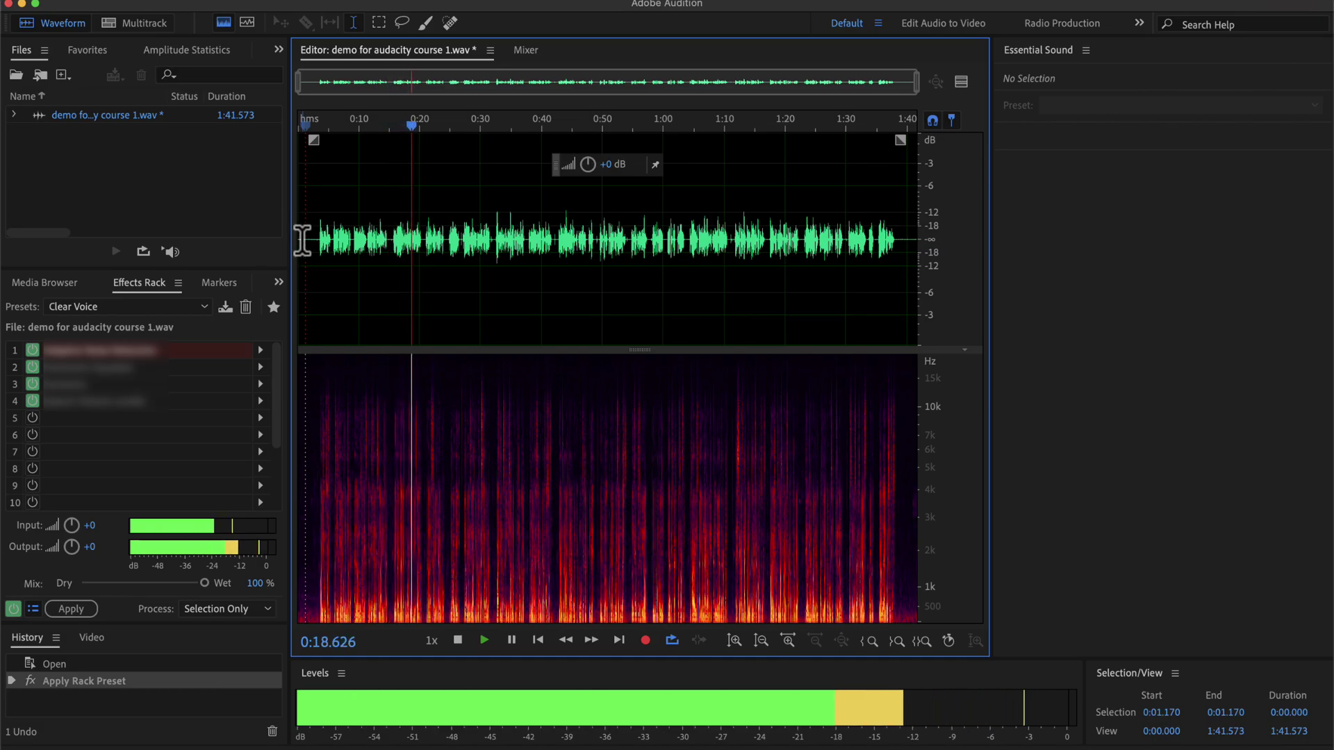
{"action": "left_click", "coordinate": [64, 667]}
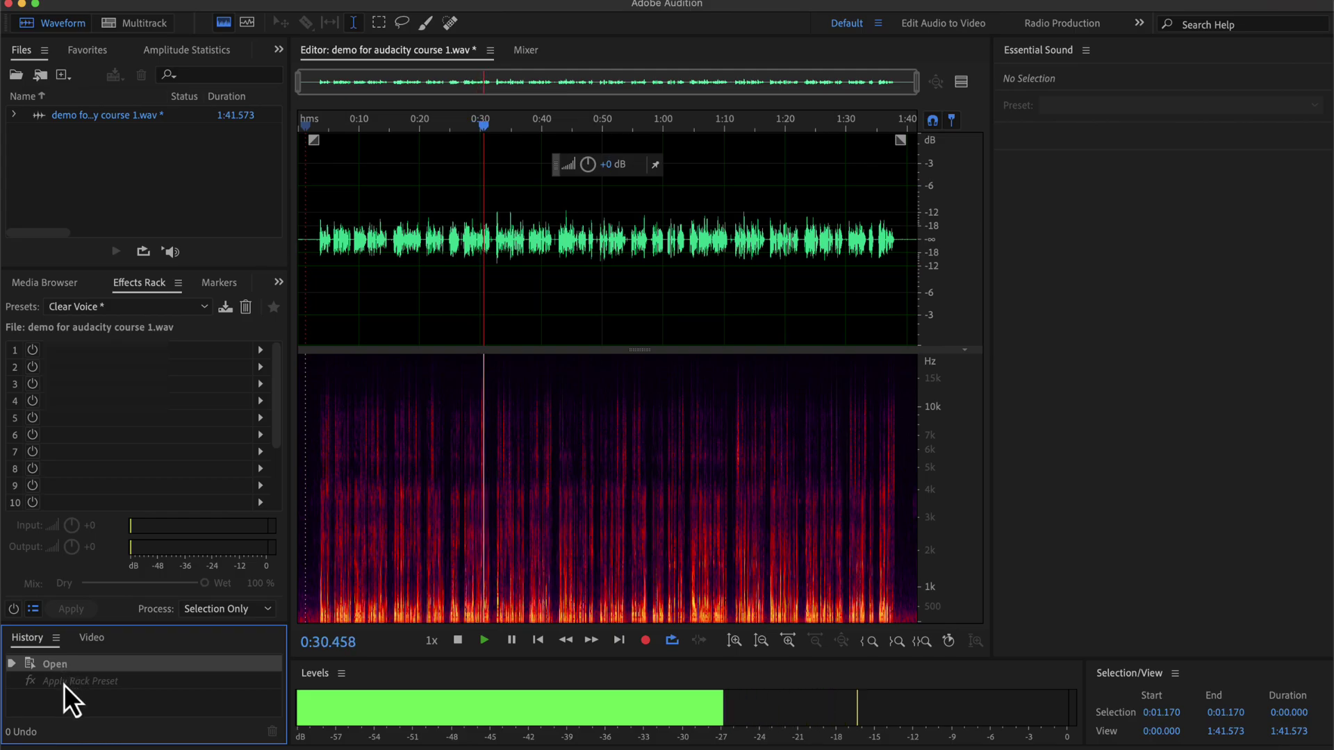
{"action": "left_click", "coordinate": [64, 685]}
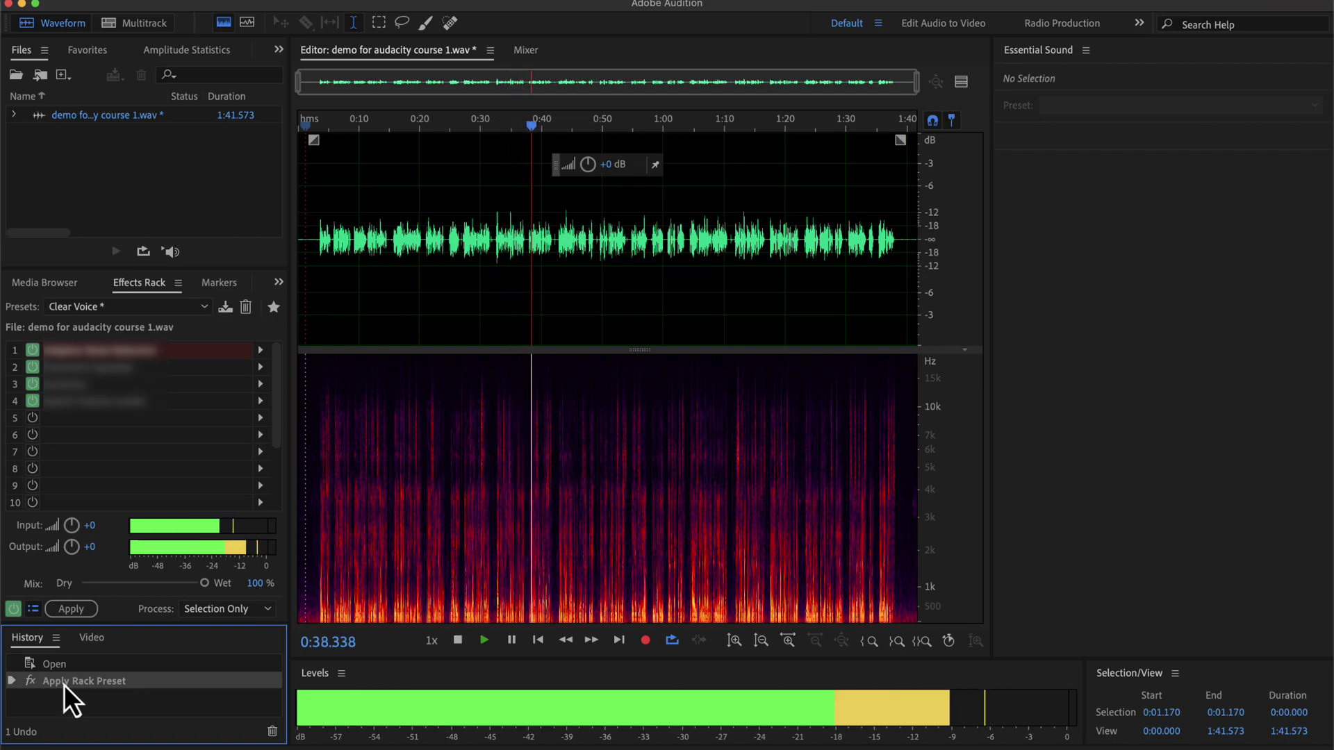
{"action": "left_click", "coordinate": [60, 668]}
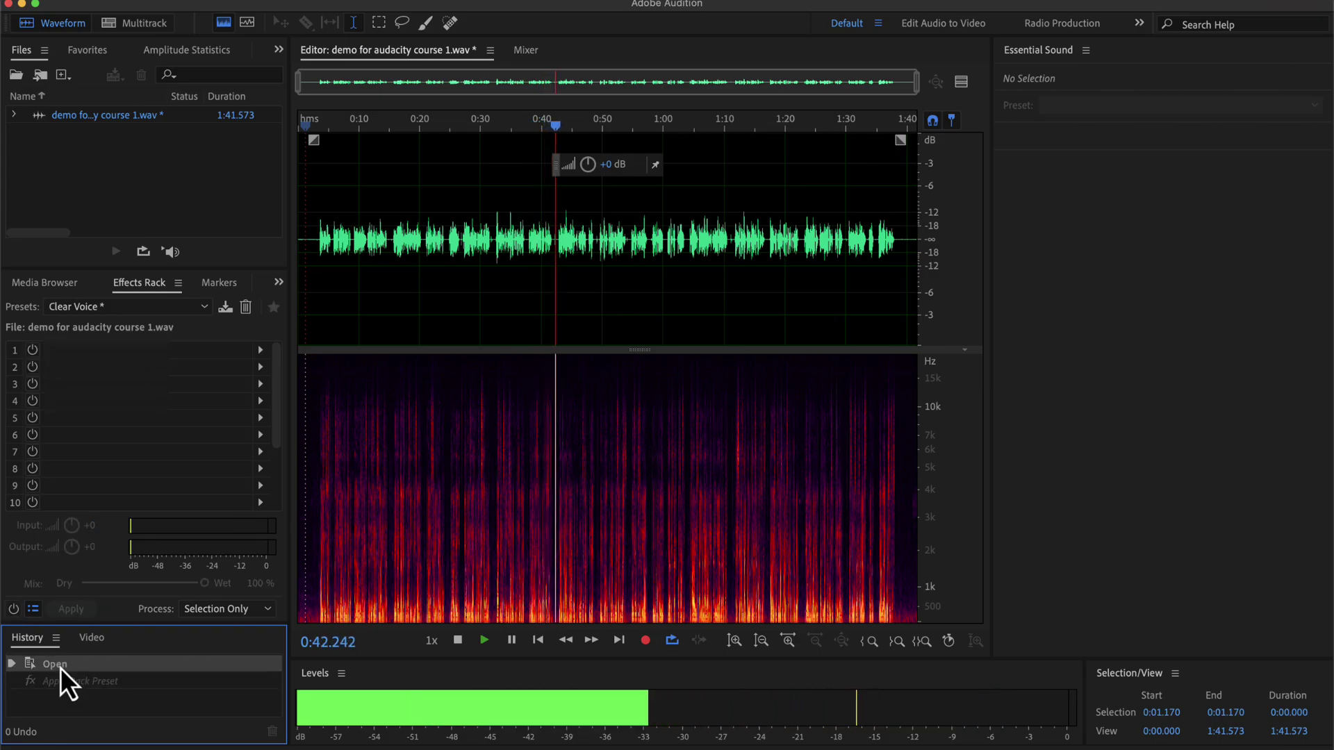
{"action": "left_click", "coordinate": [64, 687]}
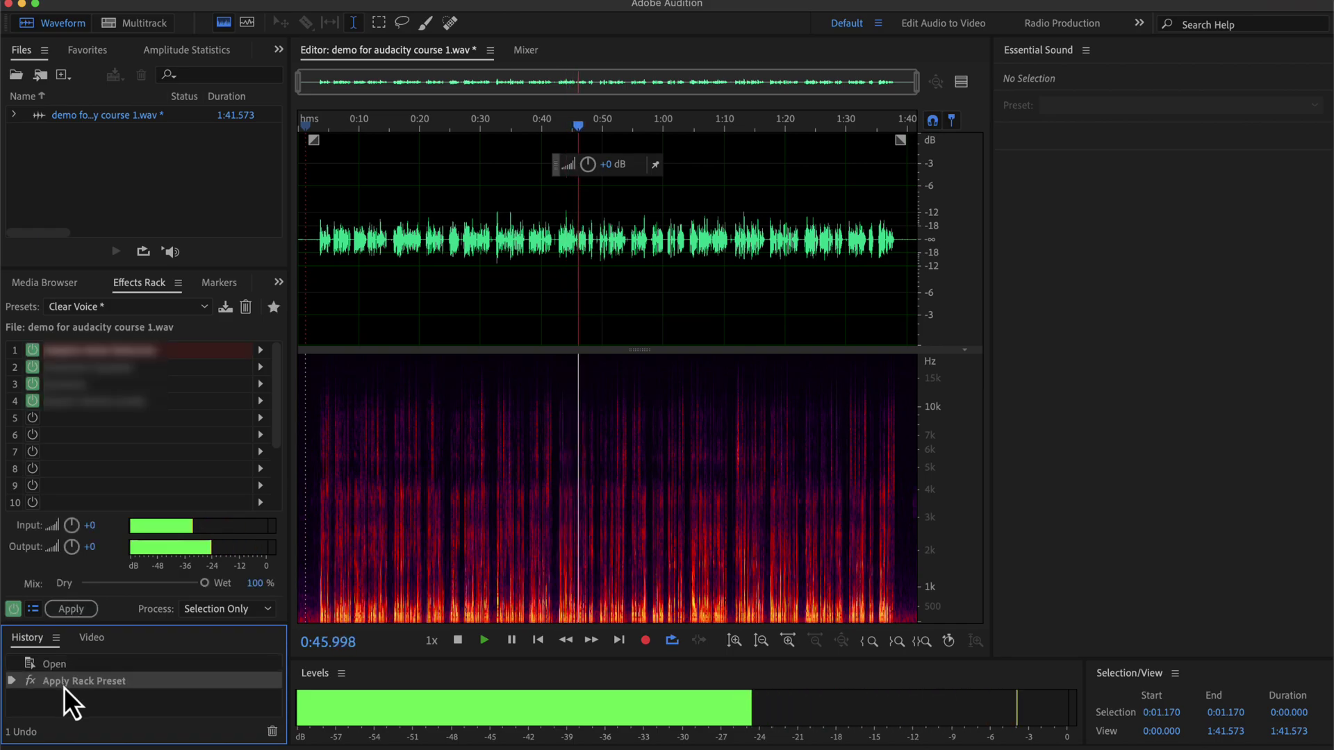
Stop playback, switch to the browser and read the description of the Adobe Audition Presets for Voice Over product
{"action": "key", "text": "space"}
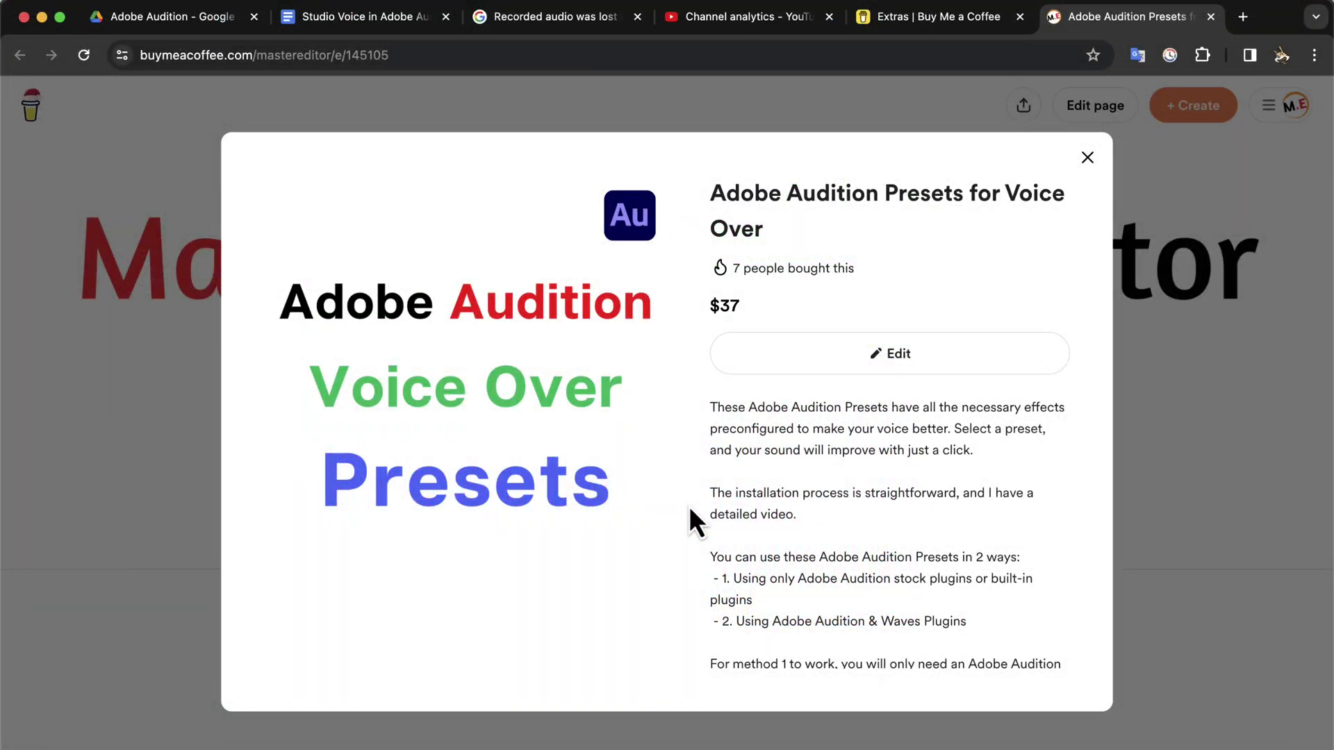
{"action": "scroll", "coordinate": [689, 500], "scroll_direction": "down", "scroll_amount": 7}
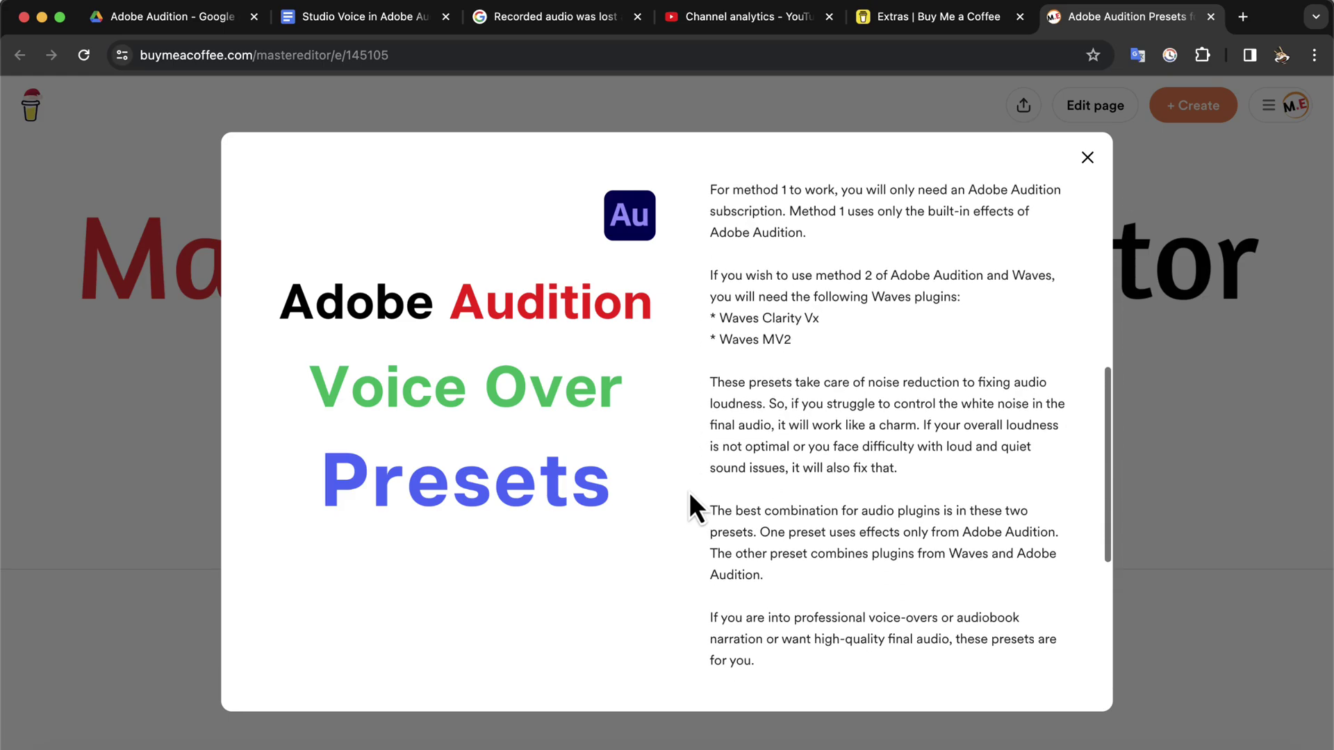
{"action": "scroll", "coordinate": [689, 491], "scroll_direction": "down", "scroll_amount": 4}
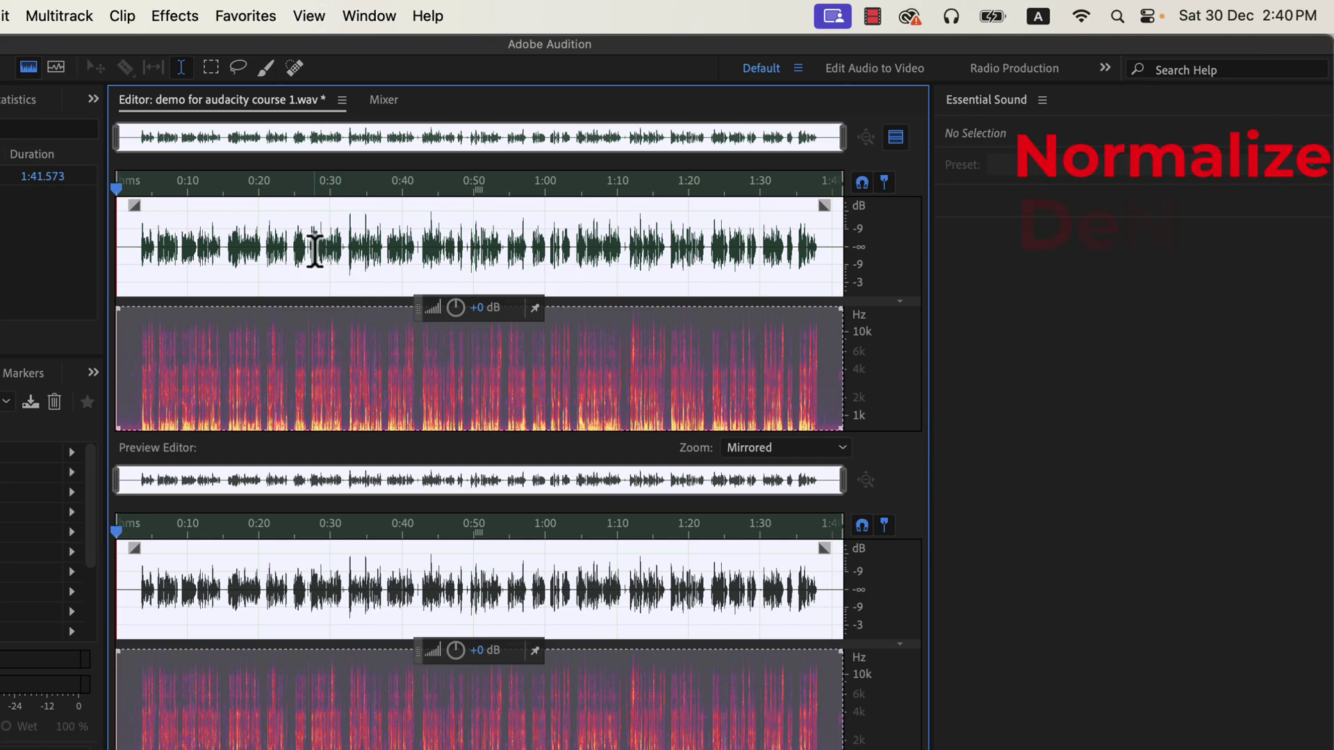
Set up the Parametric Equalizer effect from the (Default) preset with the high-pass filter enabled at 81 Hz
{"action": "left_click", "coordinate": [177, 16]}
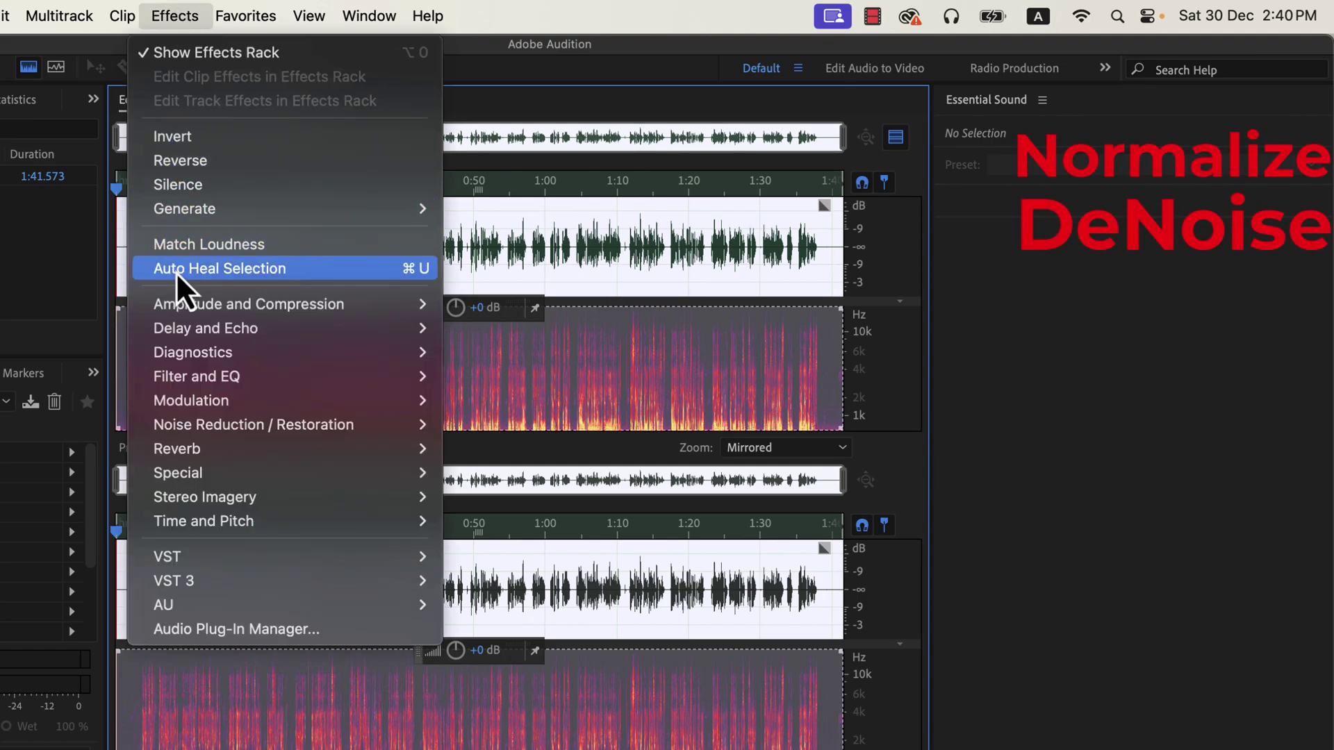
{"action": "mouse_move", "coordinate": [396, 376]}
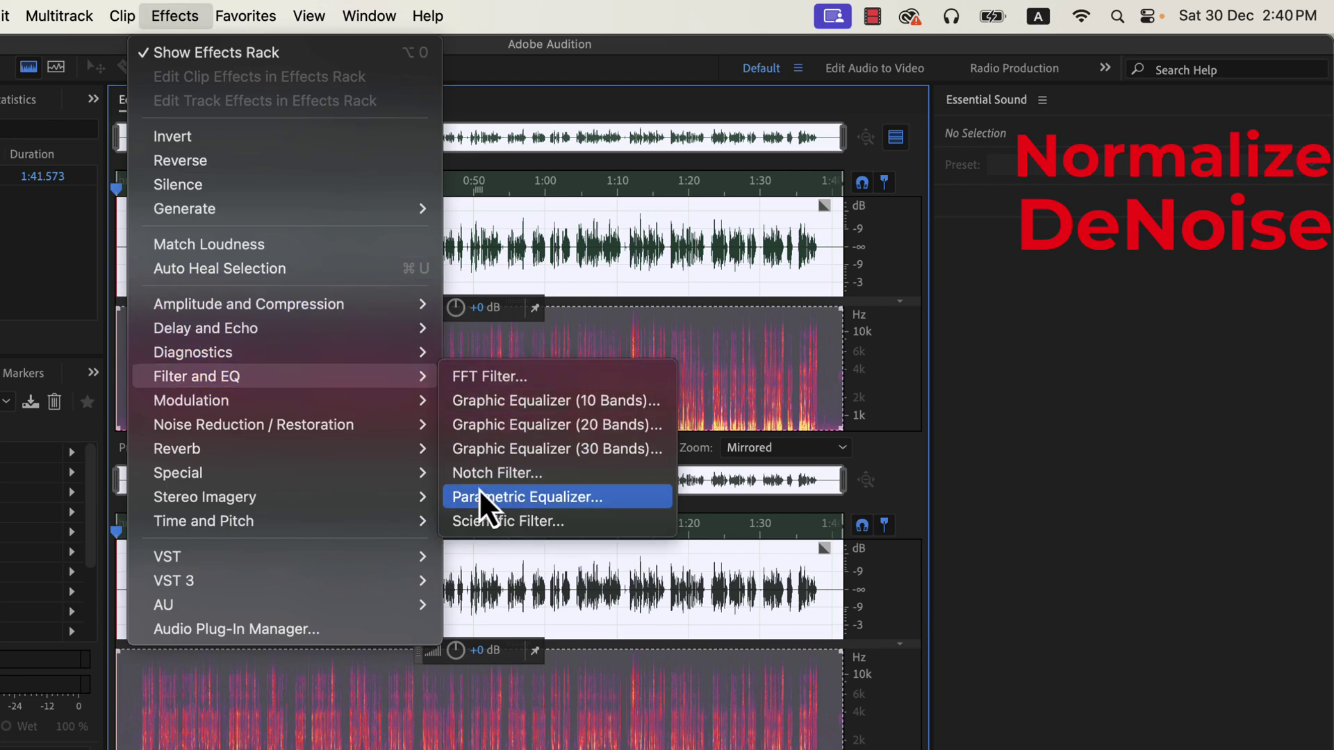
{"action": "left_click", "coordinate": [608, 495]}
{"action": "left_click", "coordinate": [523, 236]}
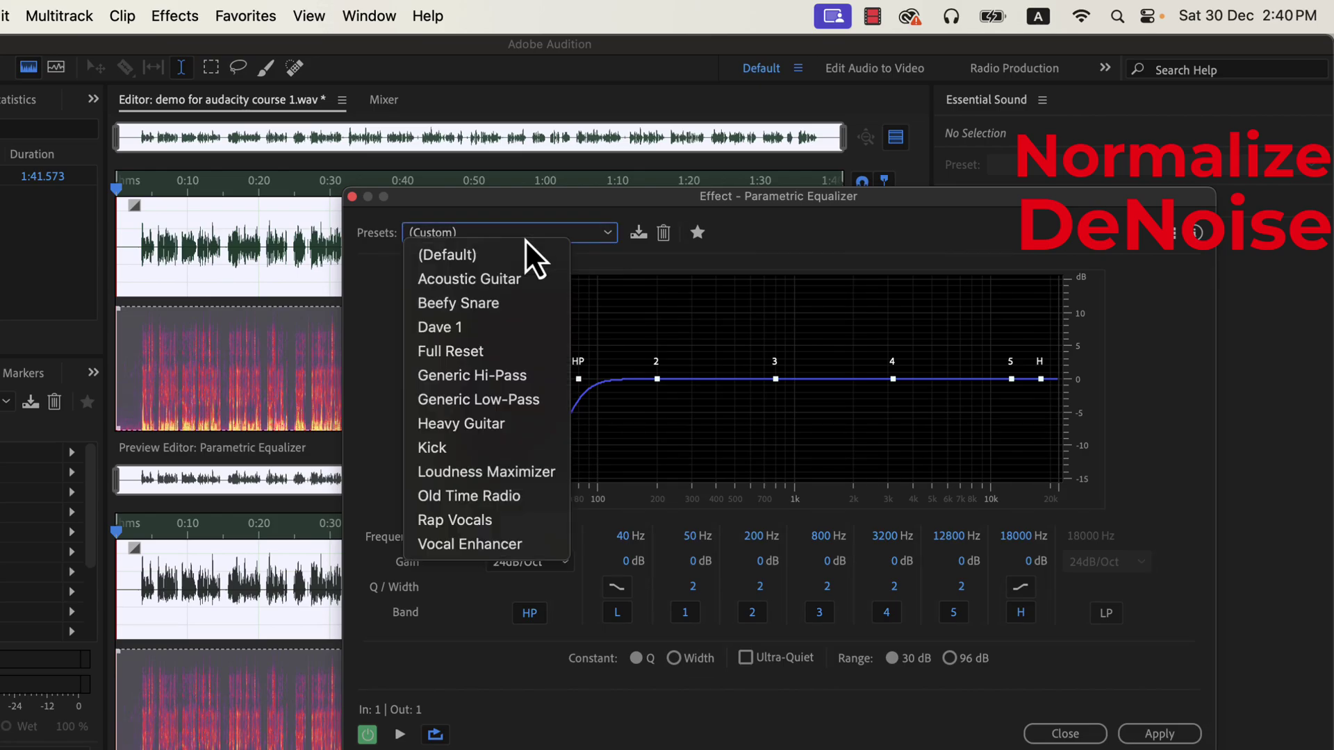
{"action": "left_click", "coordinate": [495, 261]}
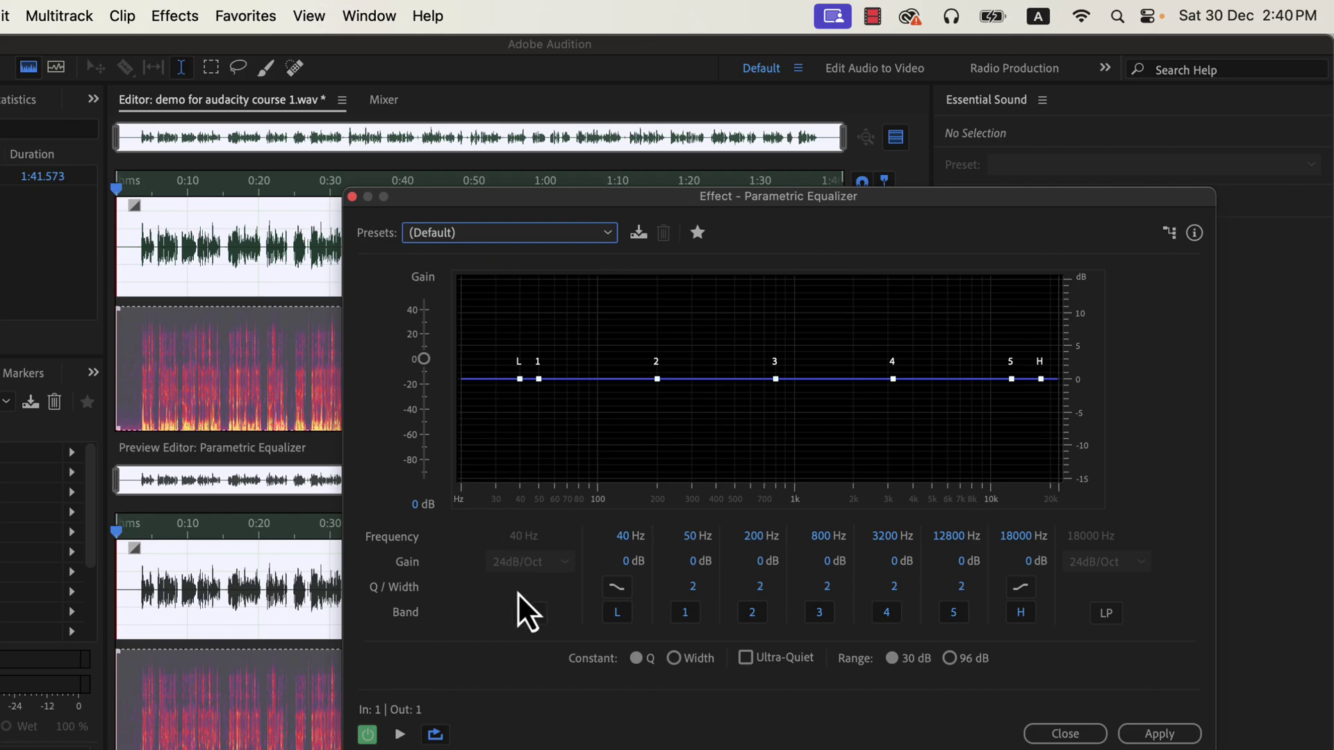
{"action": "left_click", "coordinate": [523, 612]}
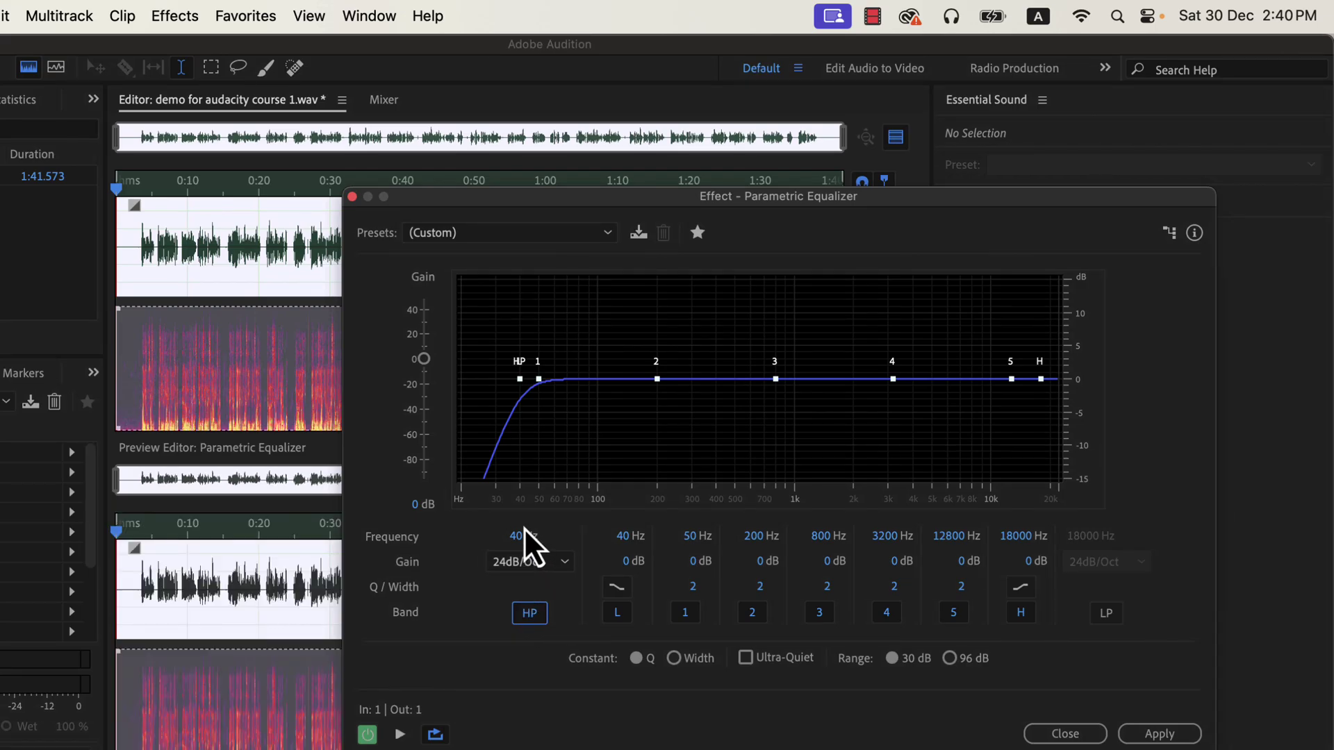
{"action": "left_click_drag", "start_coordinate": [523, 539], "coordinate": [565, 538]}
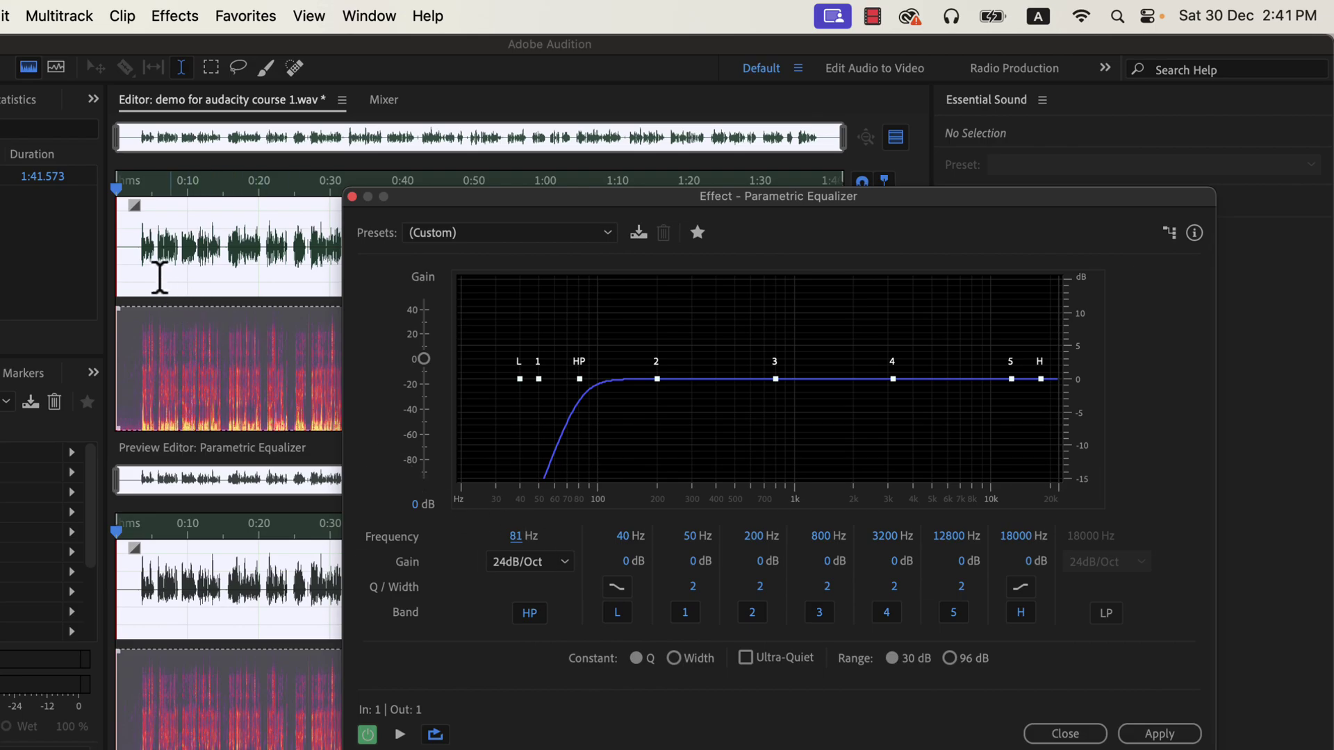
Preview the equalizer from about the 3-second mark, bypassing and re-enabling it to compare, and apply it to the recording
{"action": "left_click", "coordinate": [138, 253]}
{"action": "left_click", "coordinate": [400, 732]}
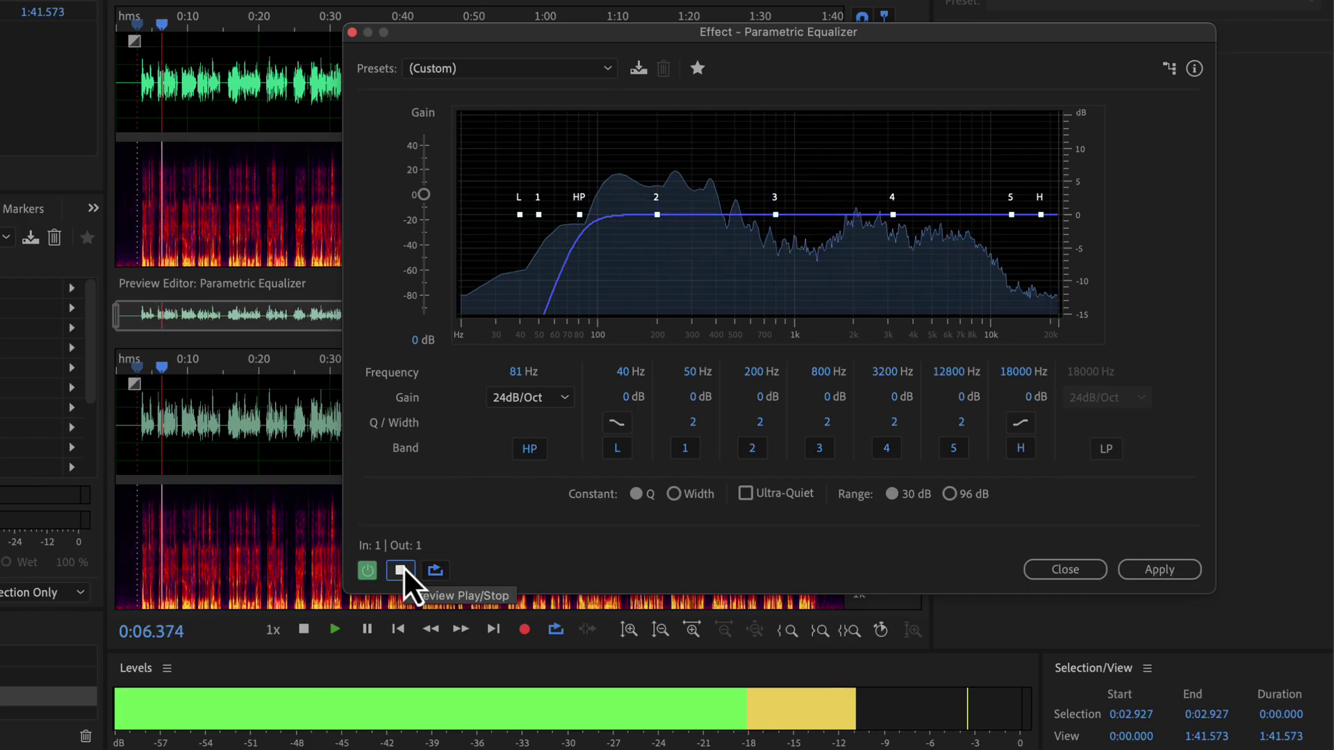
{"action": "left_click", "coordinate": [368, 571]}
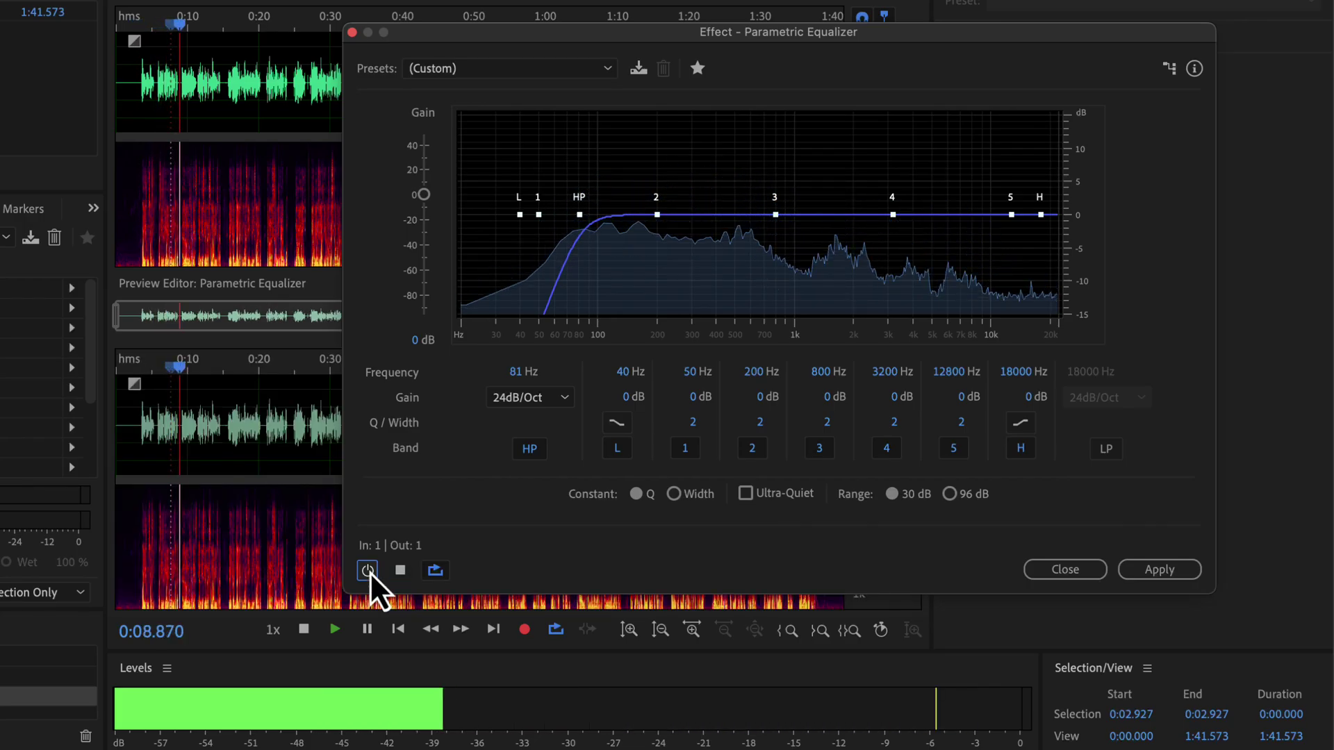
{"action": "left_click", "coordinate": [368, 571]}
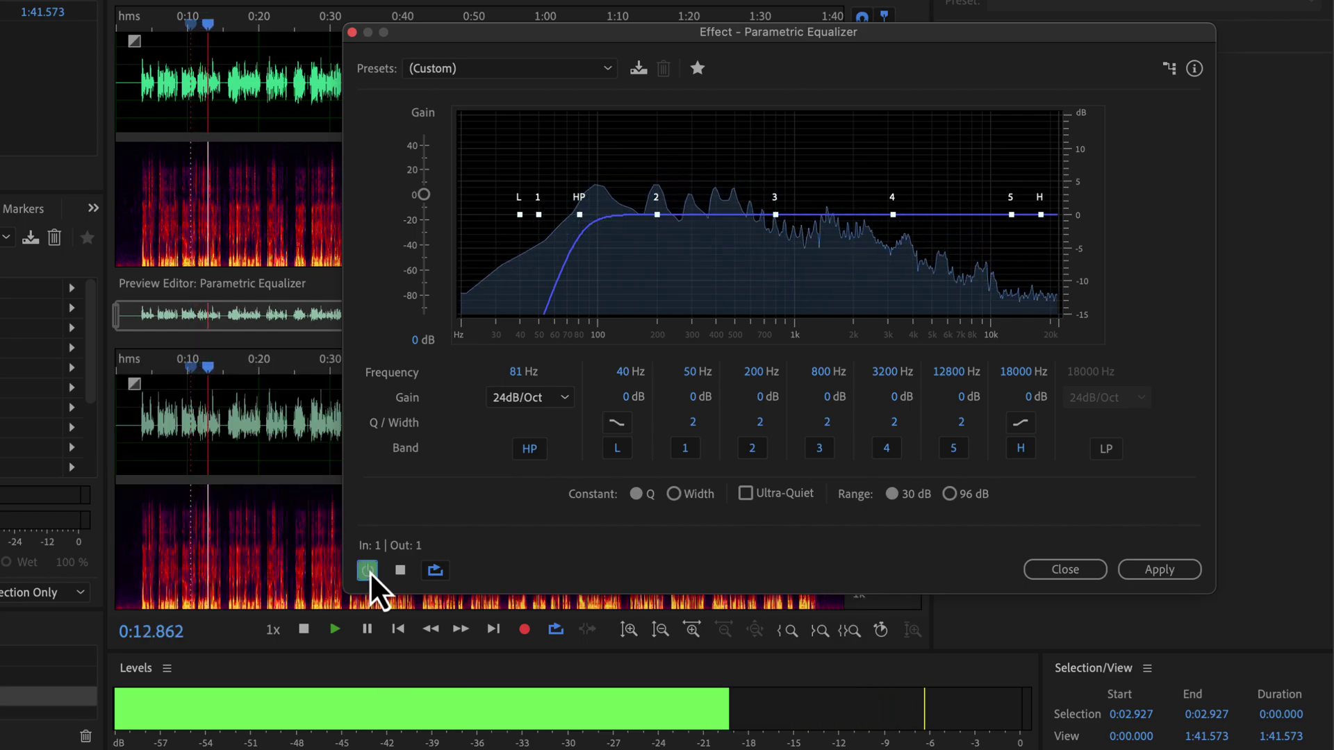
{"action": "key", "text": "space"}
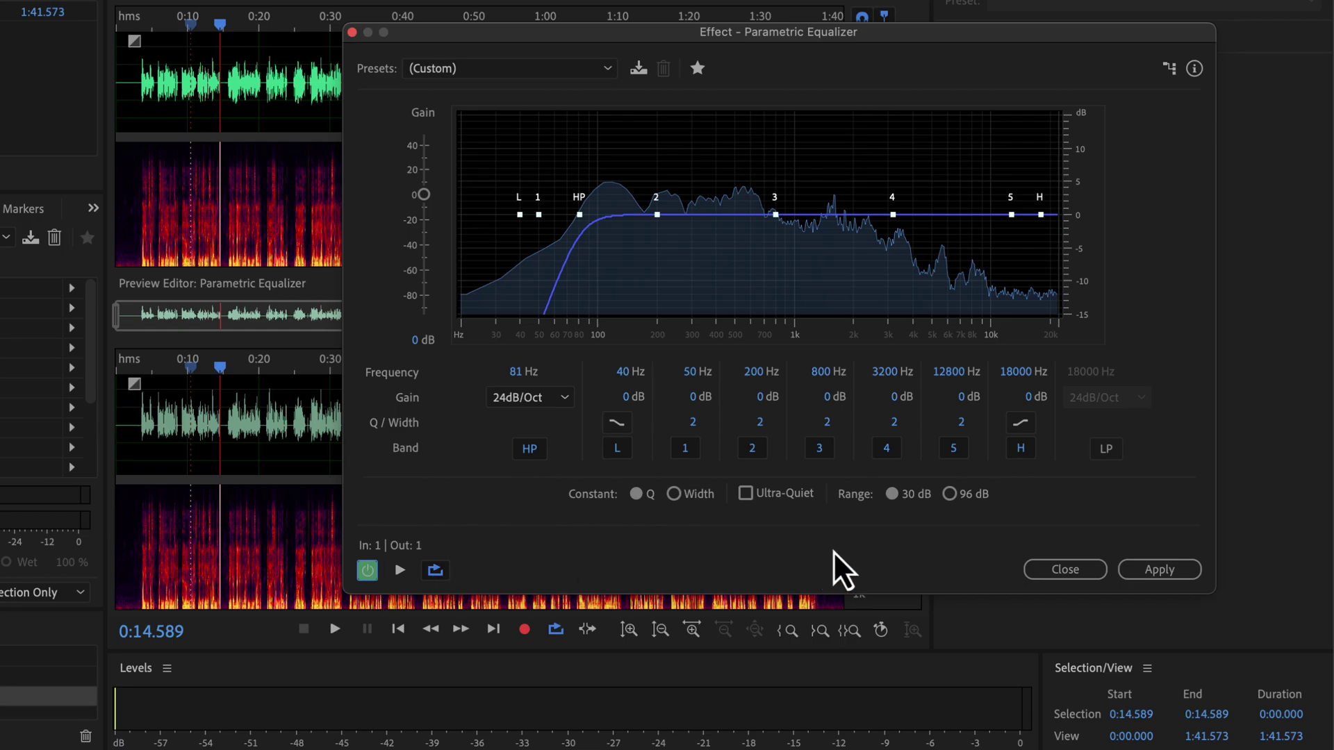
{"action": "left_click", "coordinate": [1153, 569]}
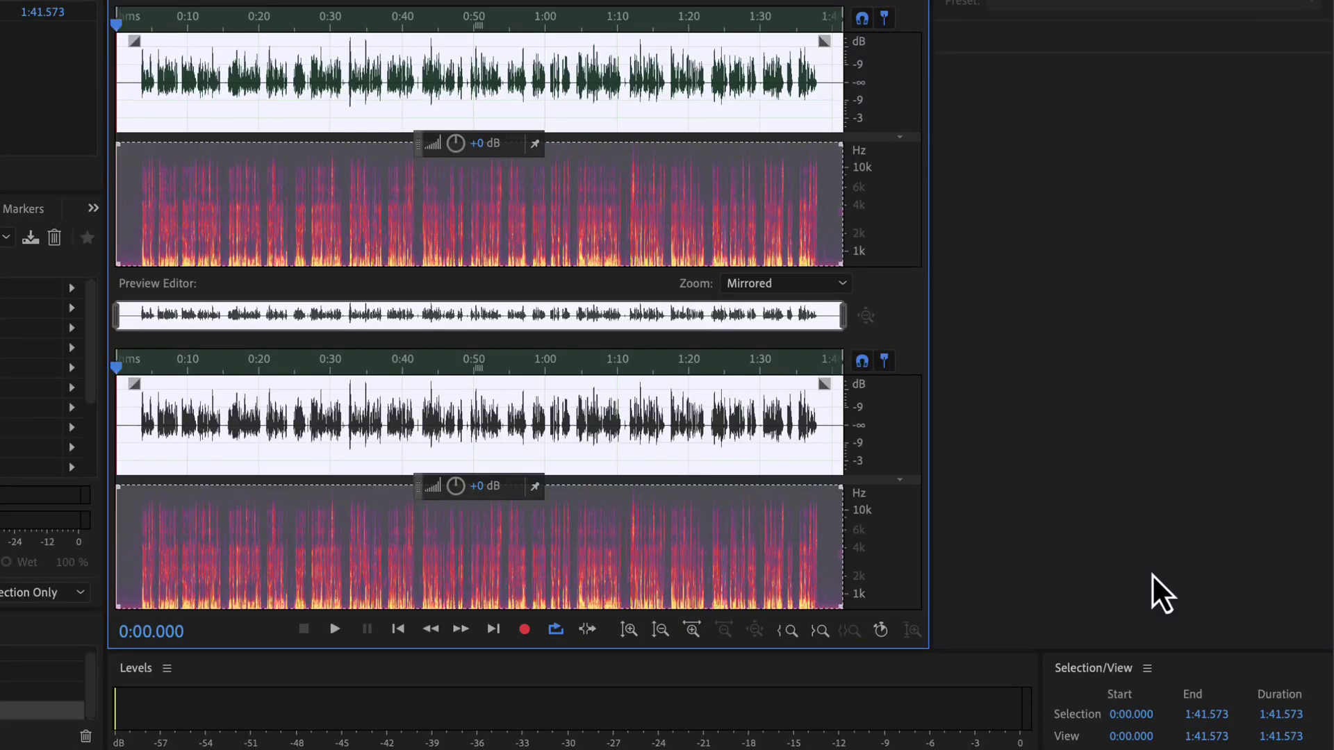
Set up the Dynamics effect with the Soft Compression preset and raise the compressor ratio to 2.5
{"action": "left_click", "coordinate": [128, 417]}
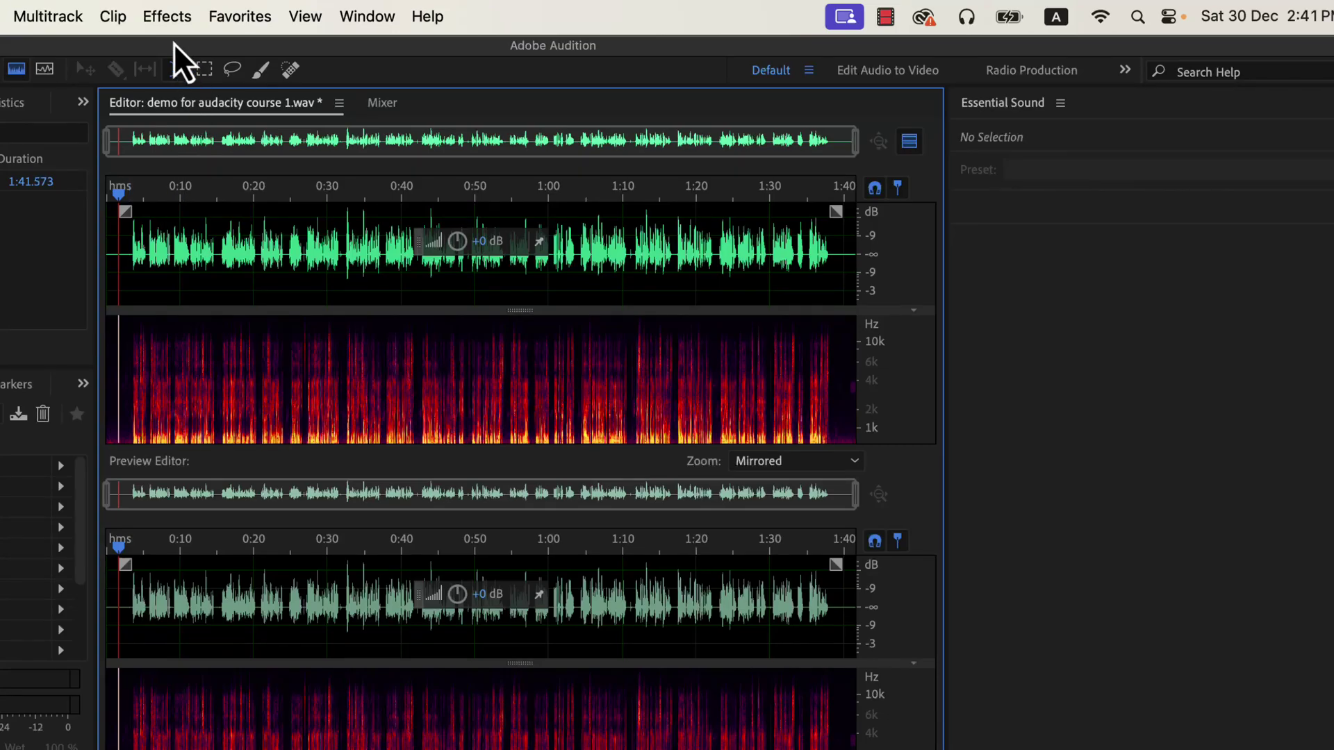
{"action": "left_click", "coordinate": [168, 16]}
{"action": "mouse_move", "coordinate": [201, 313]}
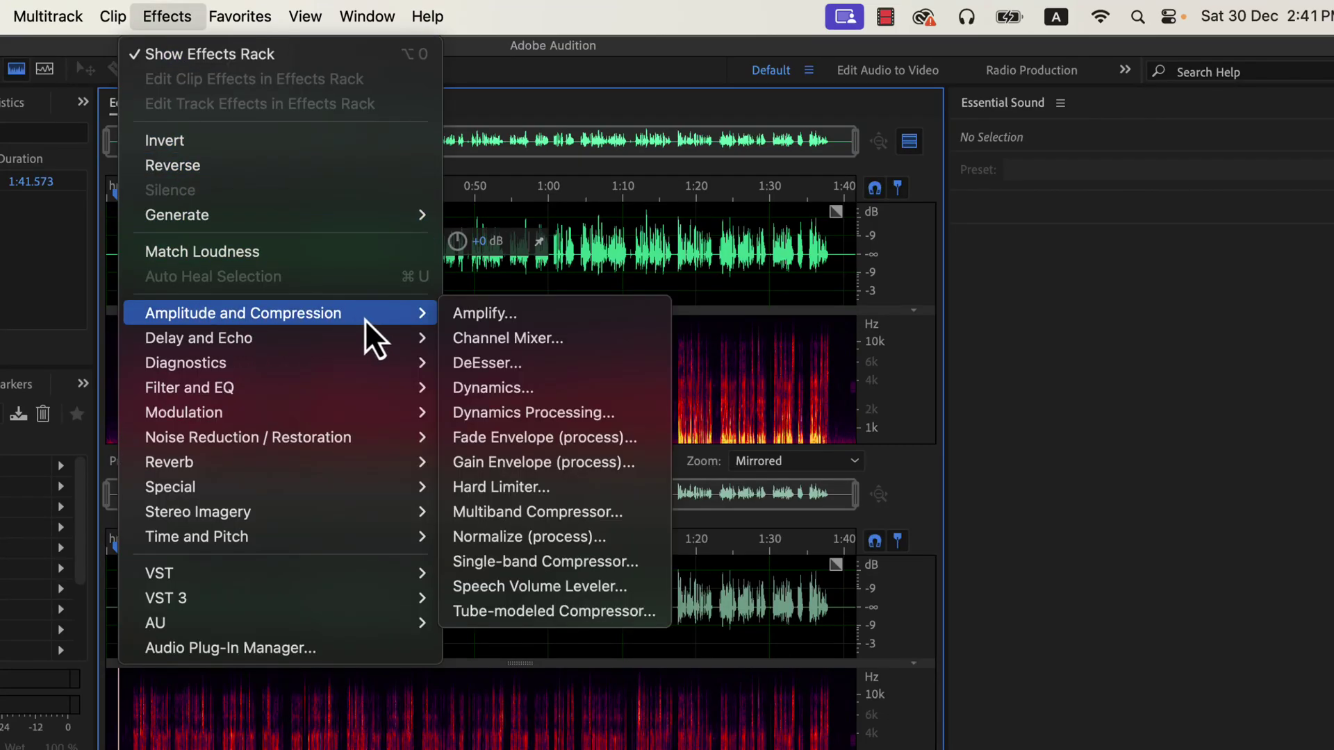
{"action": "left_click", "coordinate": [560, 396]}
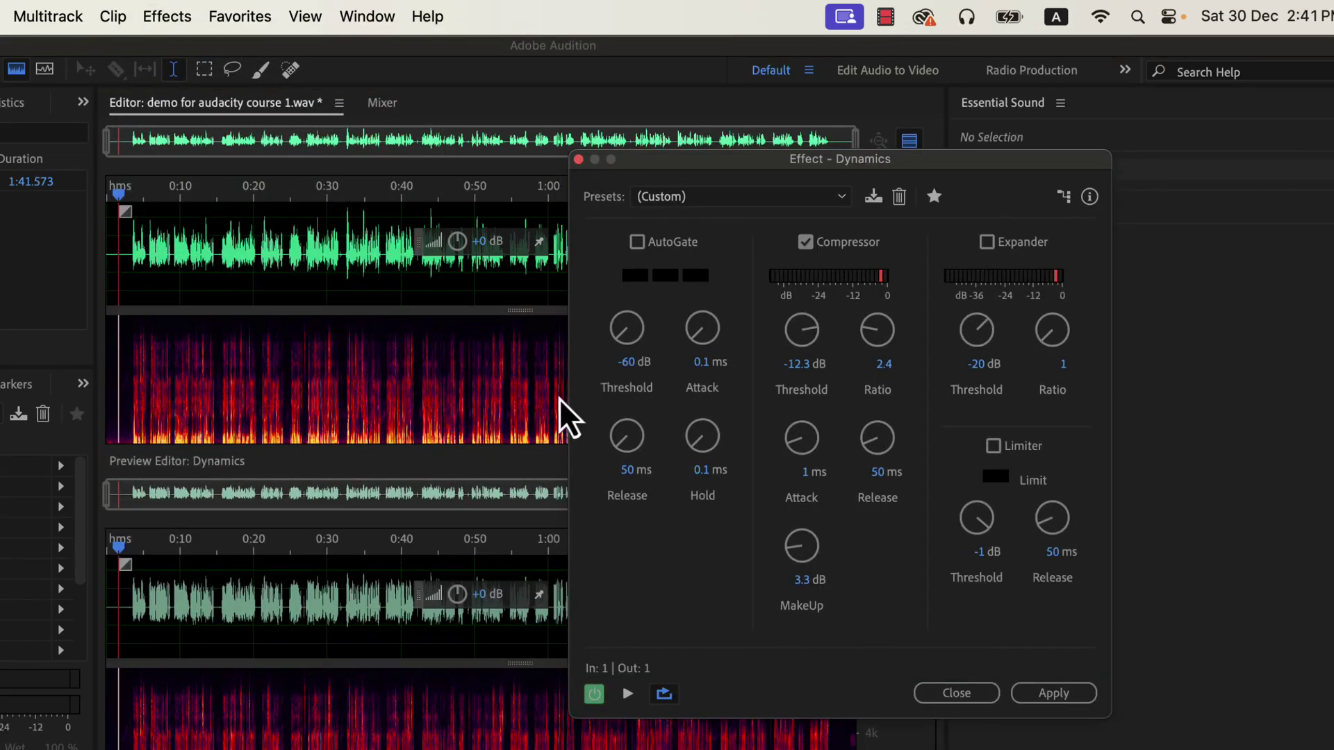
{"action": "left_click", "coordinate": [652, 199]}
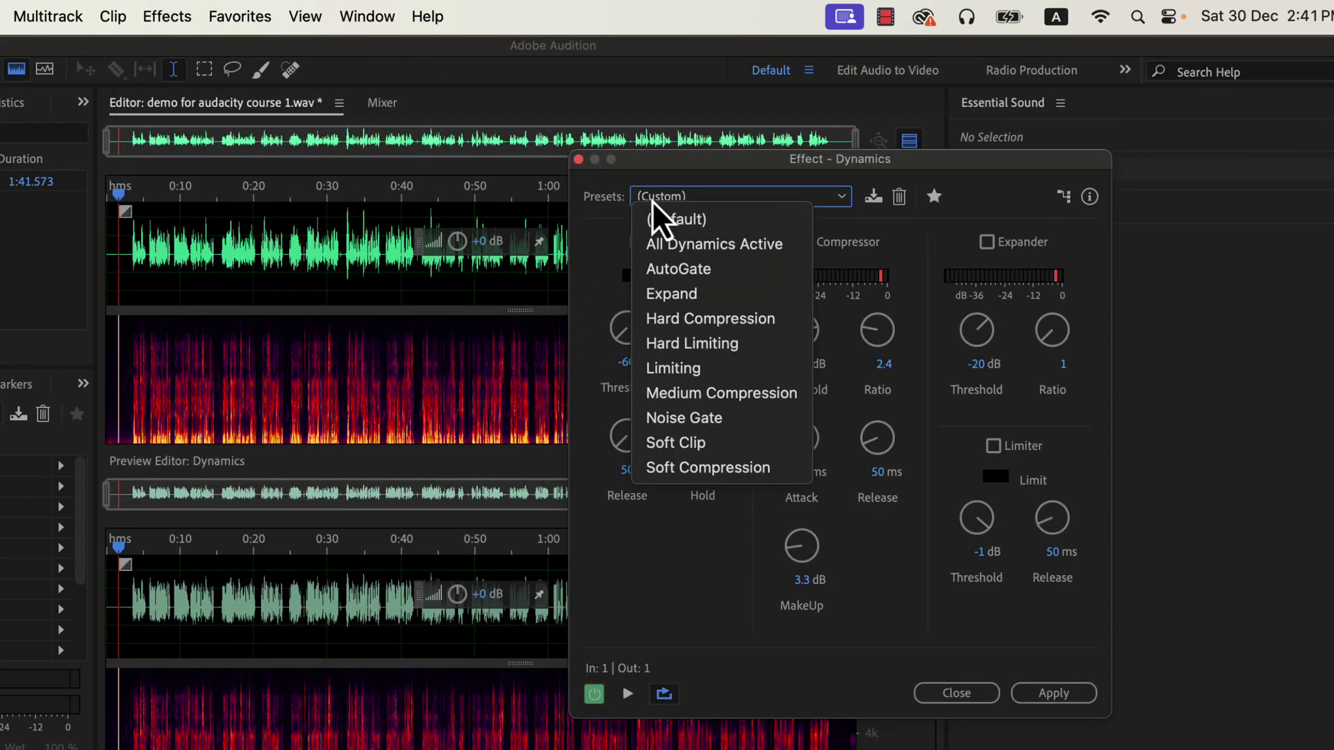
{"action": "left_click", "coordinate": [652, 478]}
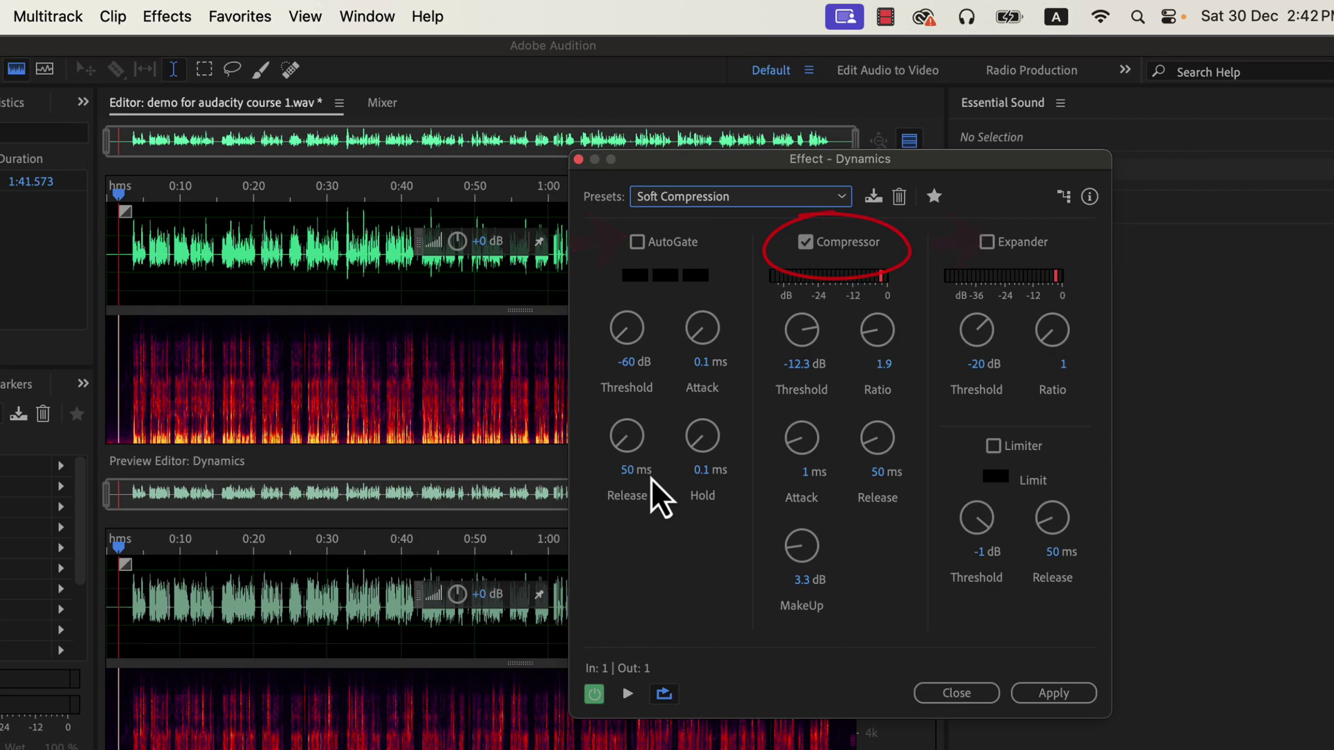
{"action": "left_click_drag", "start_coordinate": [868, 342], "coordinate": [855, 319]}
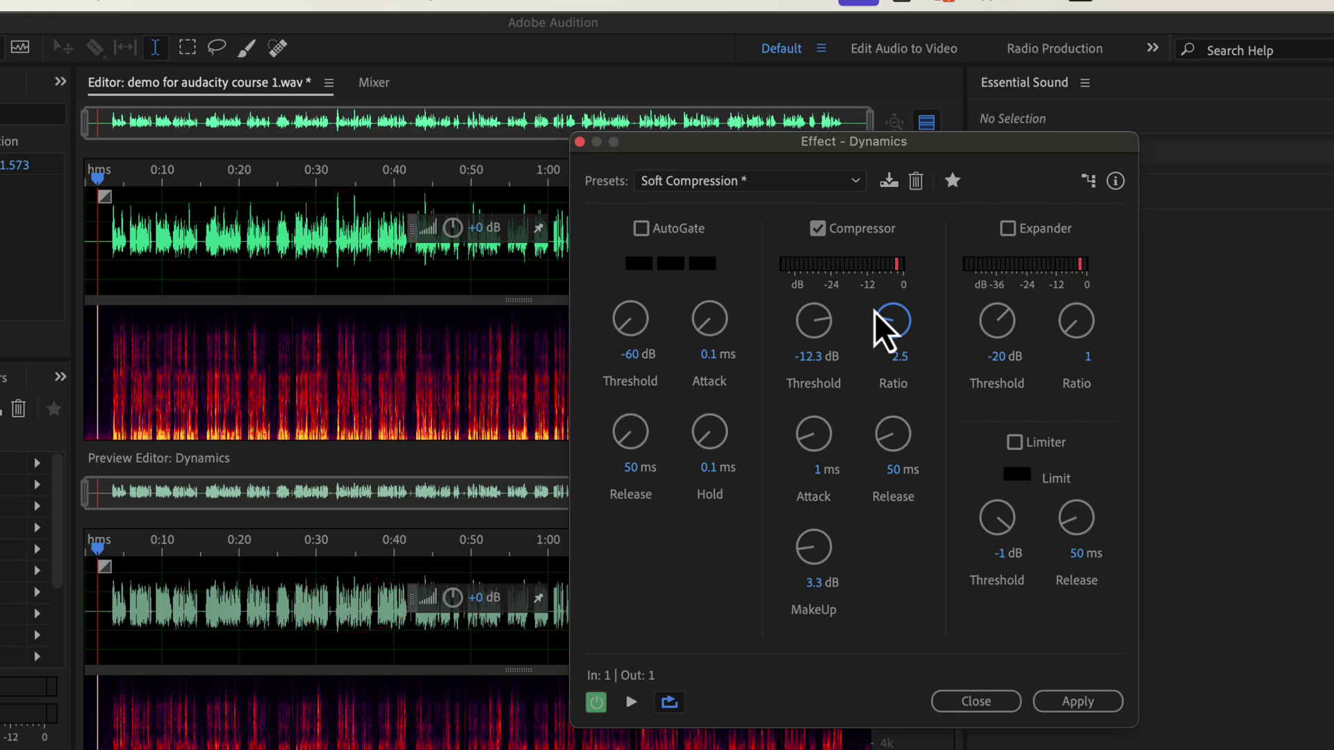
Preview the Dynamics effect, bypassing and re-enabling it to compare, and apply it to the recording
{"action": "left_click", "coordinate": [631, 702]}
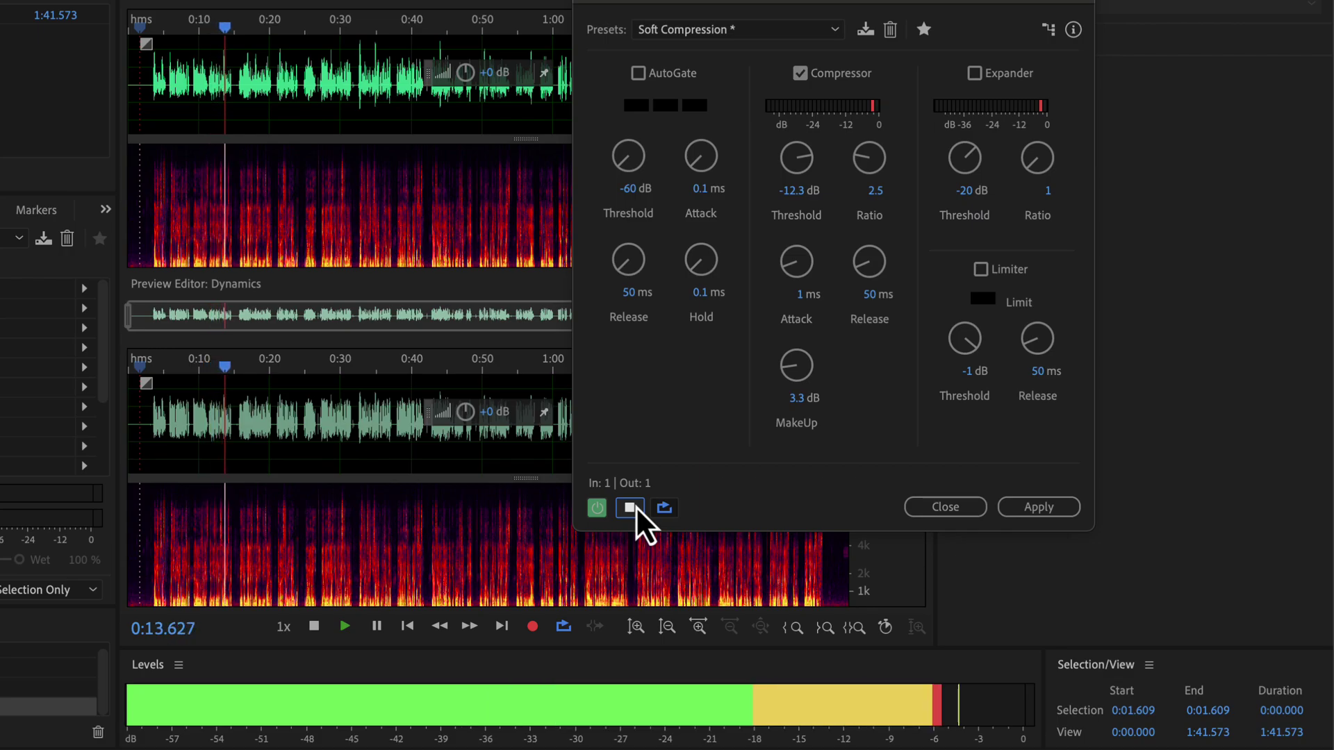
{"action": "left_click", "coordinate": [596, 517]}
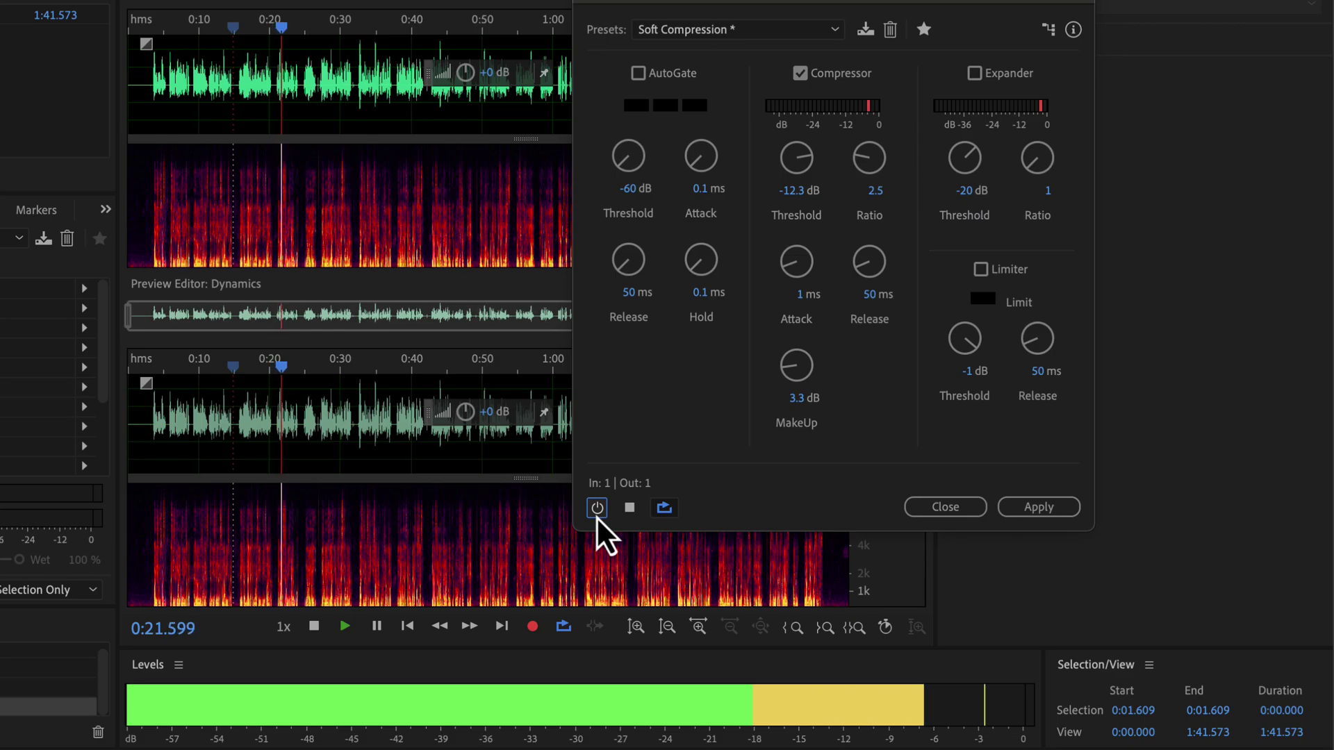
{"action": "left_click", "coordinate": [596, 516]}
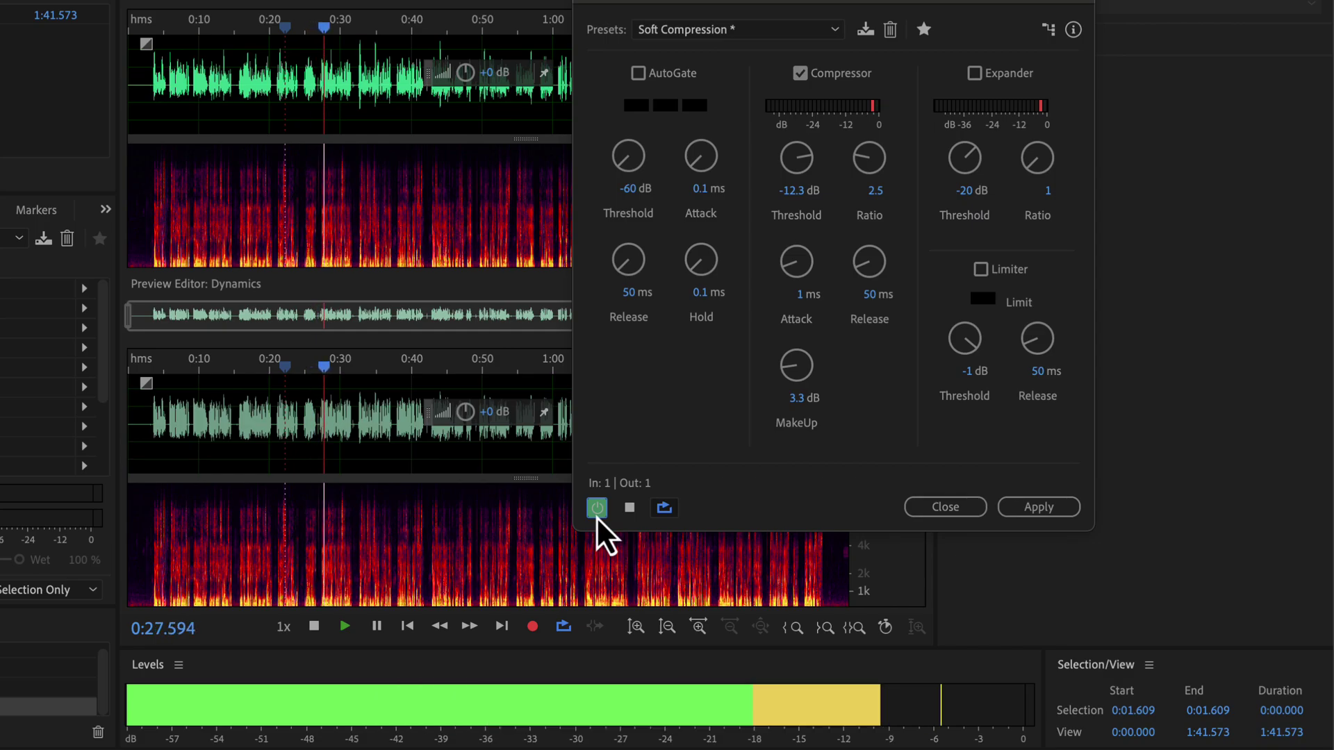
{"action": "key", "text": "space"}
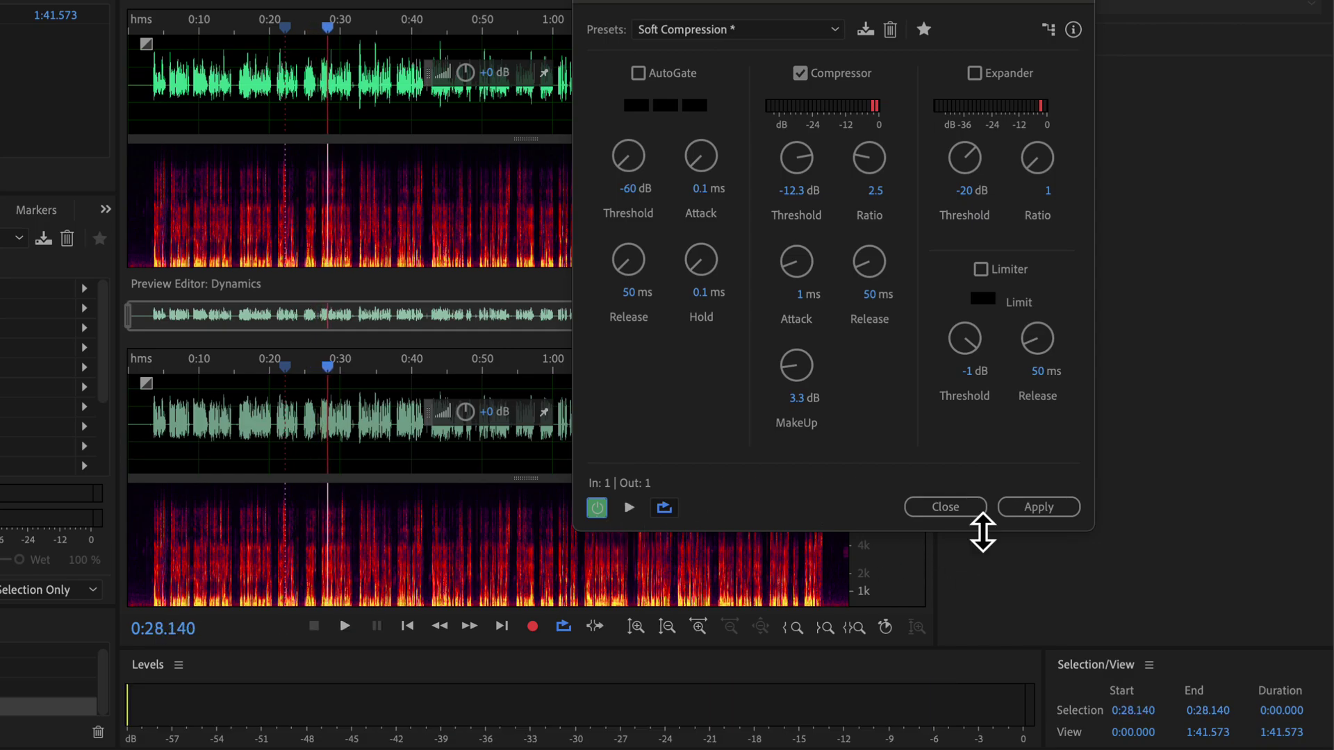
{"action": "left_click", "coordinate": [1039, 511]}
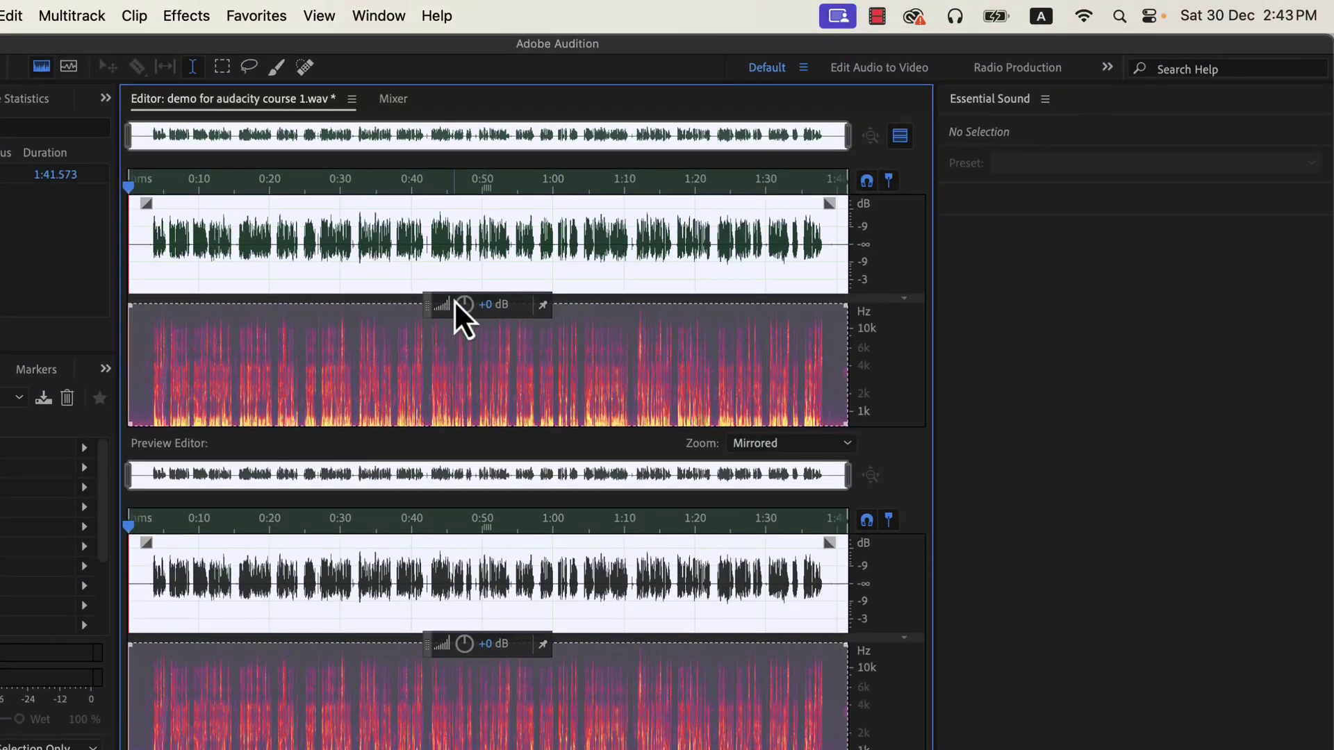
Normalize the recording to -3 dB with the favorite and hide the preview editor
{"action": "left_click", "coordinate": [251, 14]}
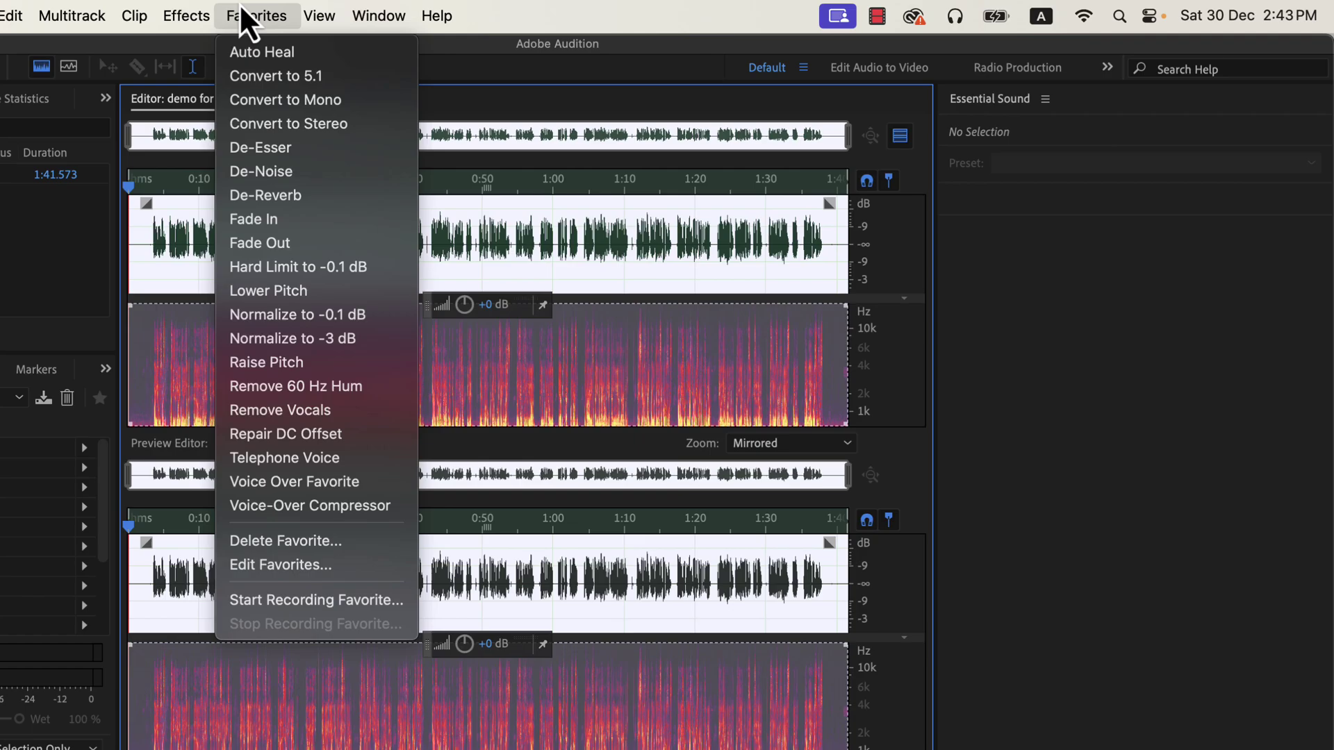
{"action": "left_click", "coordinate": [239, 336]}
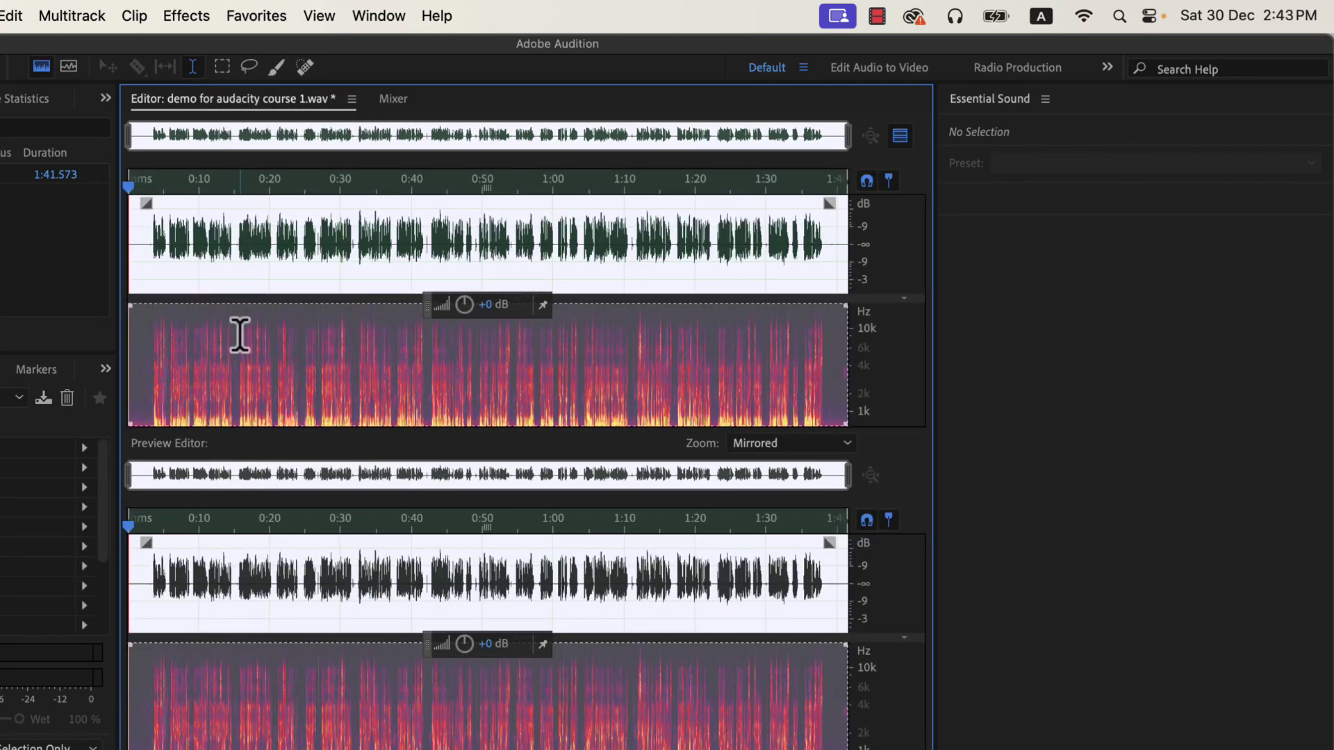
{"action": "left_click", "coordinate": [901, 136]}
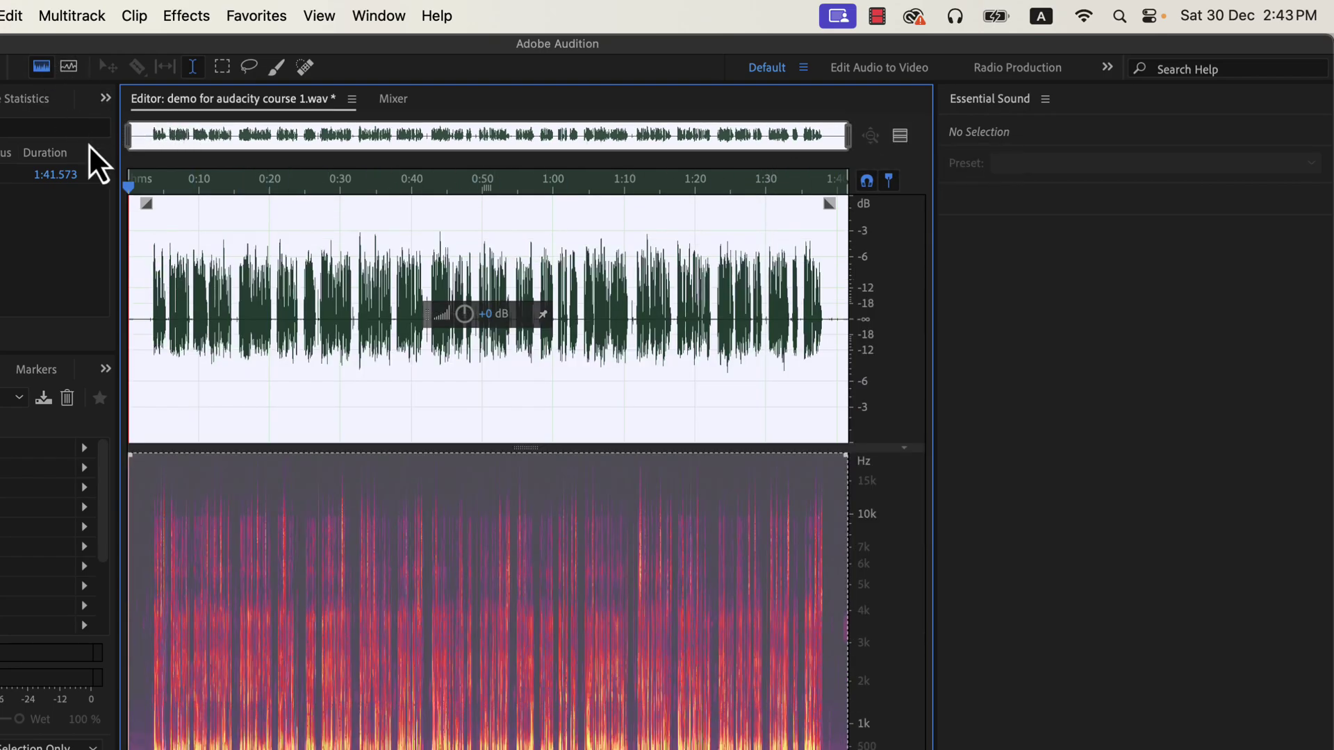
Compare the Open history state with the final Normalize state, and play the processed recording from about the 2-second mark
{"action": "left_click", "coordinate": [146, 241]}
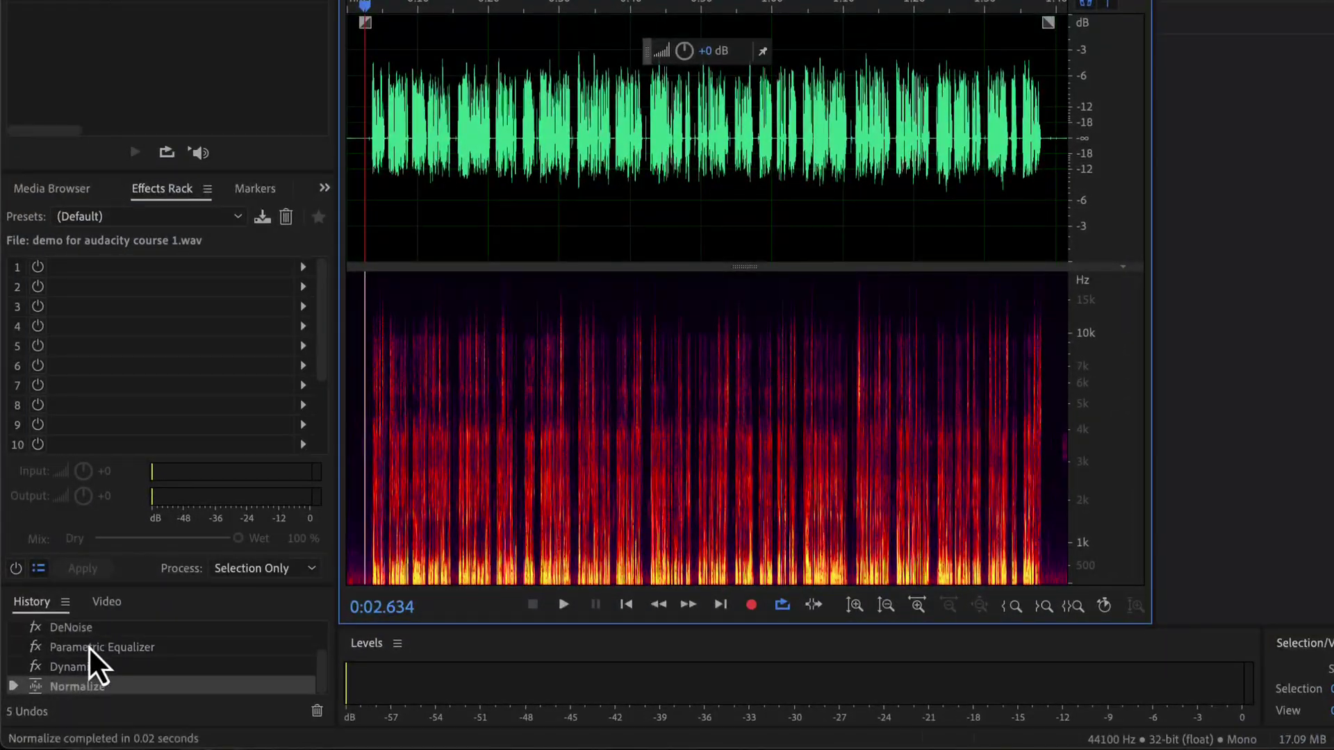
{"action": "scroll", "coordinate": [89, 646], "scroll_direction": "up", "scroll_amount": 2}
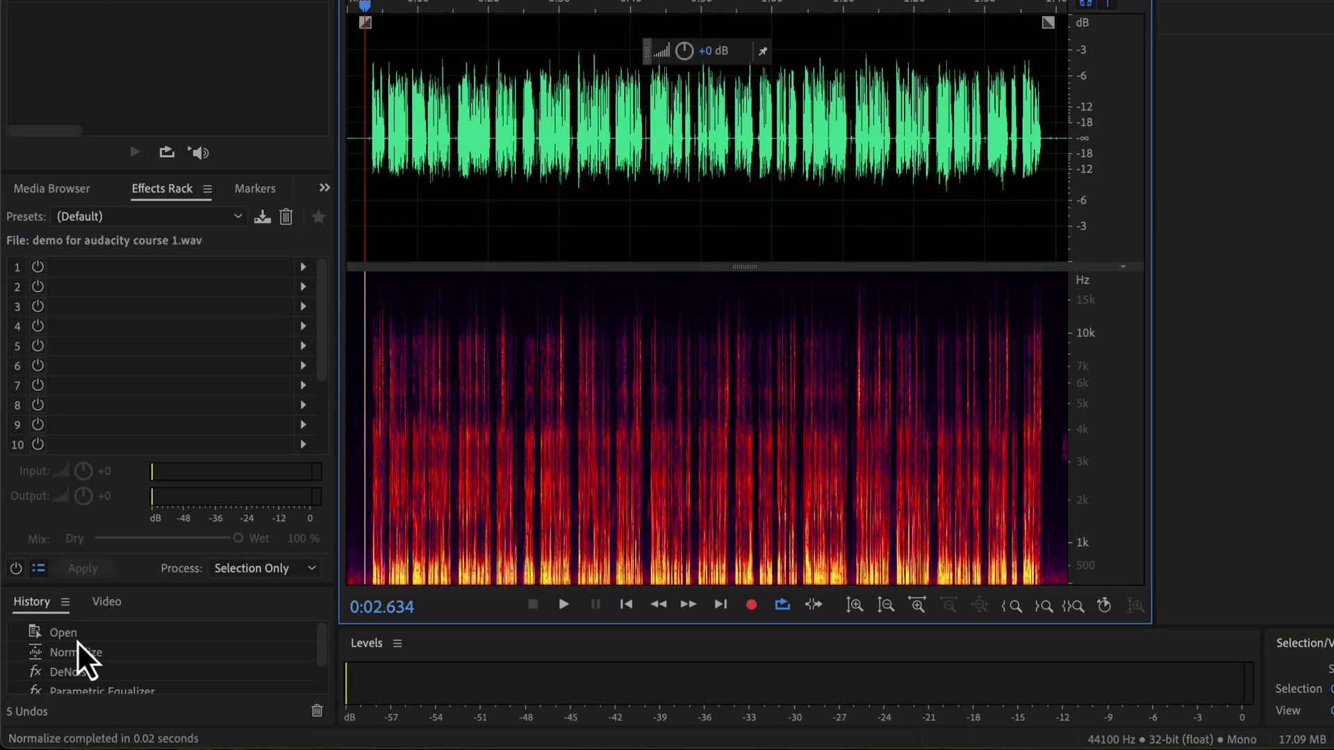
{"action": "left_click", "coordinate": [64, 633]}
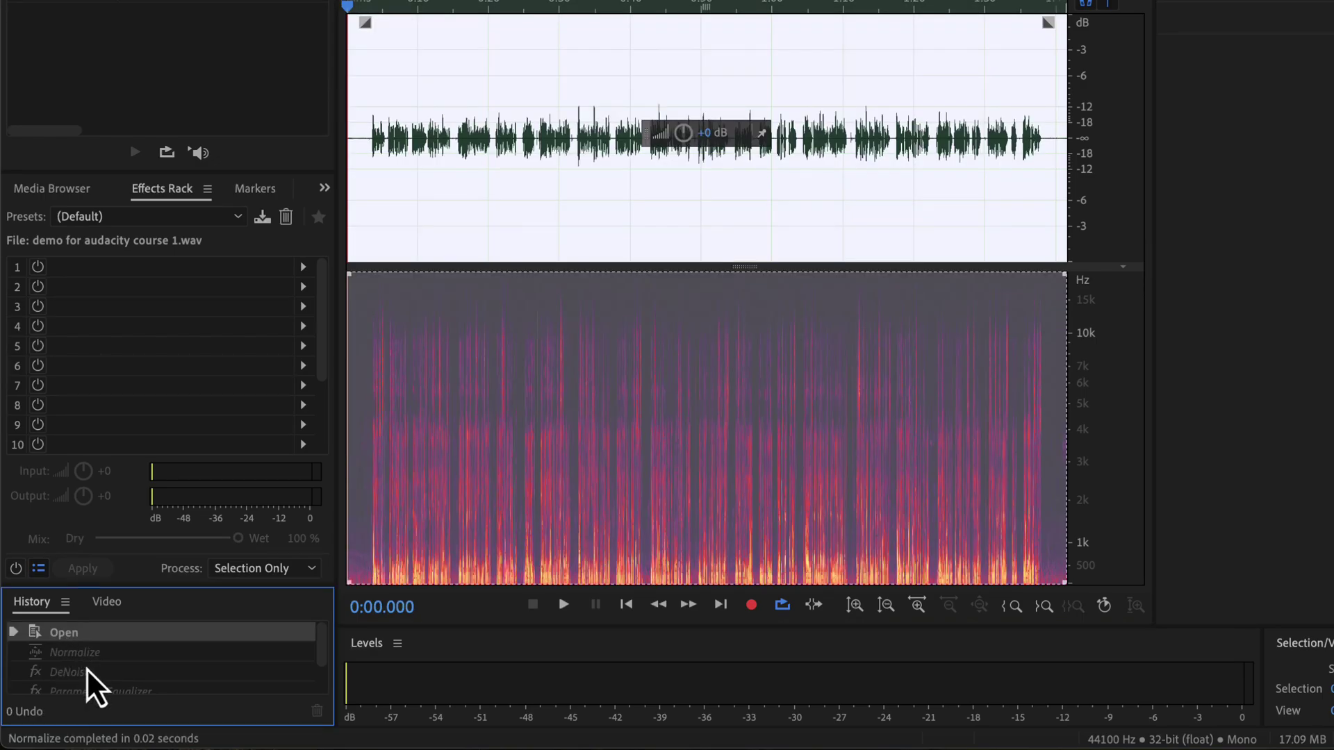
{"action": "scroll", "coordinate": [86, 668], "scroll_direction": "down", "scroll_amount": 2}
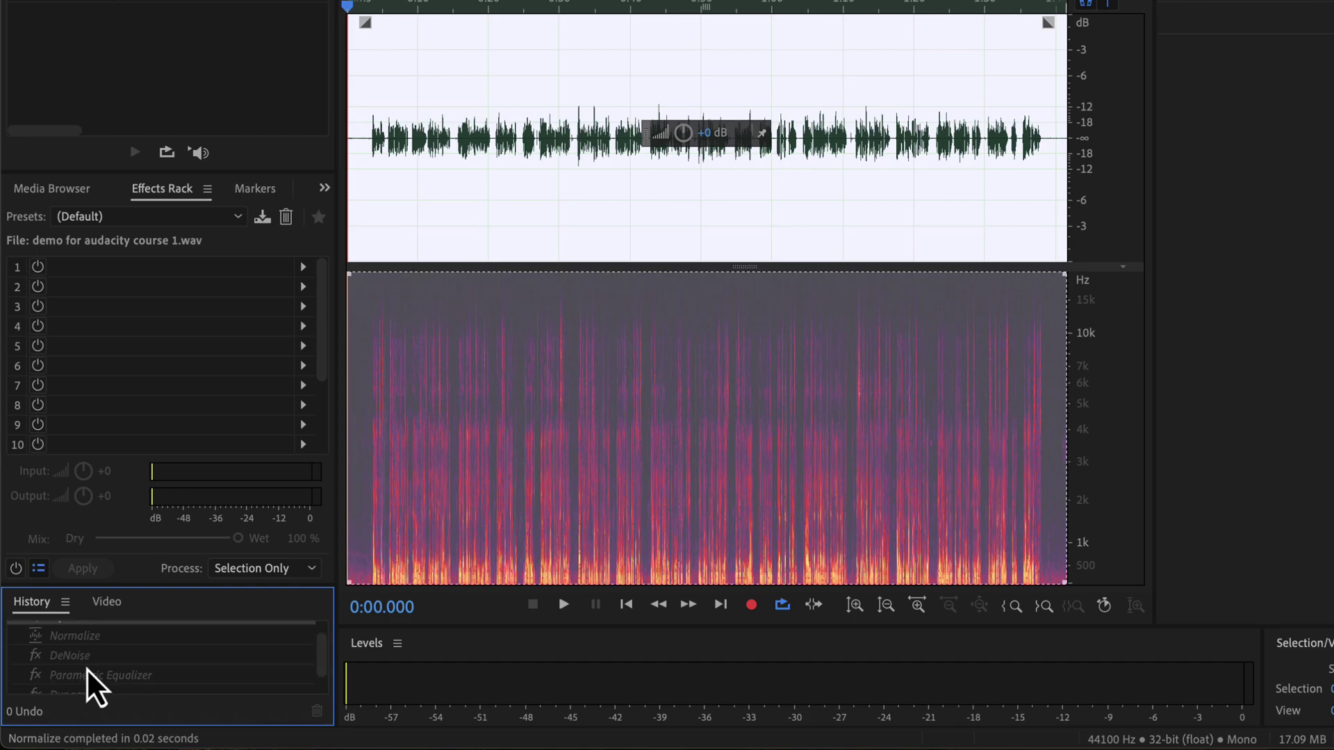
{"action": "left_click", "coordinate": [78, 688]}
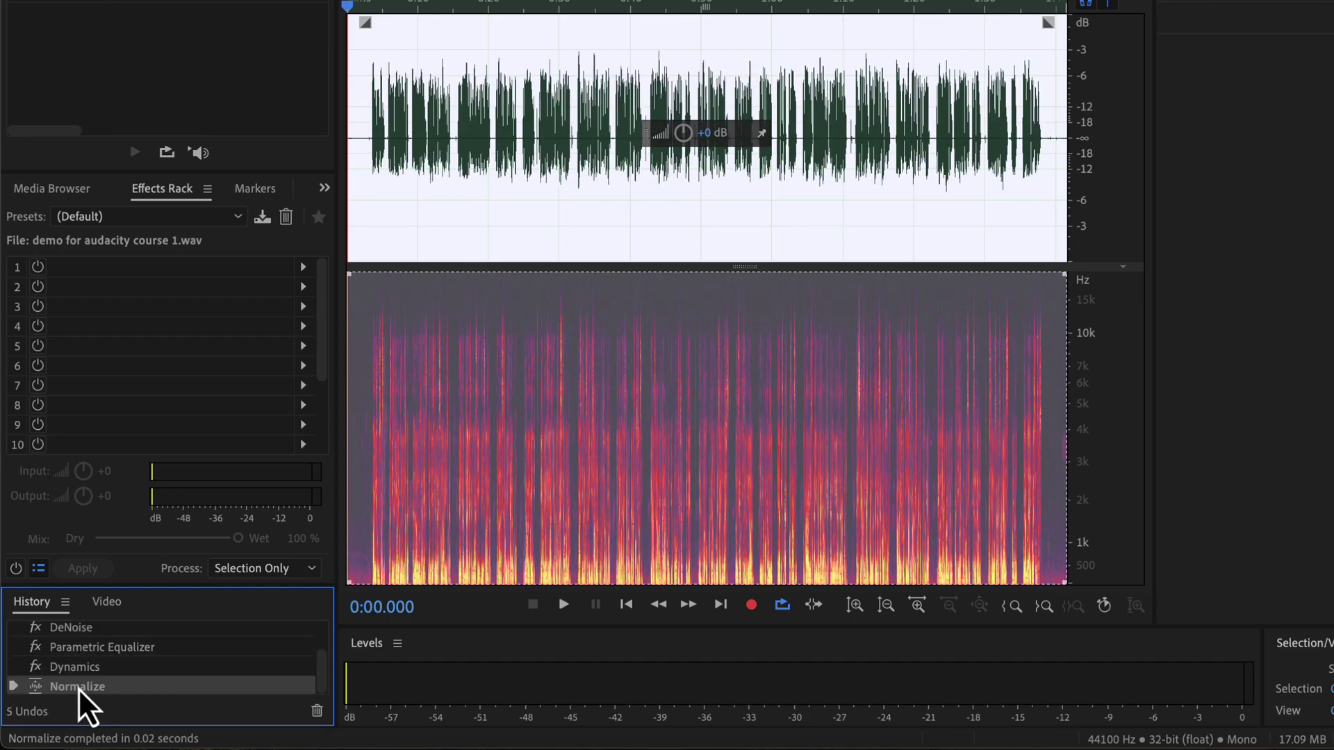
{"action": "left_click", "coordinate": [359, 136]}
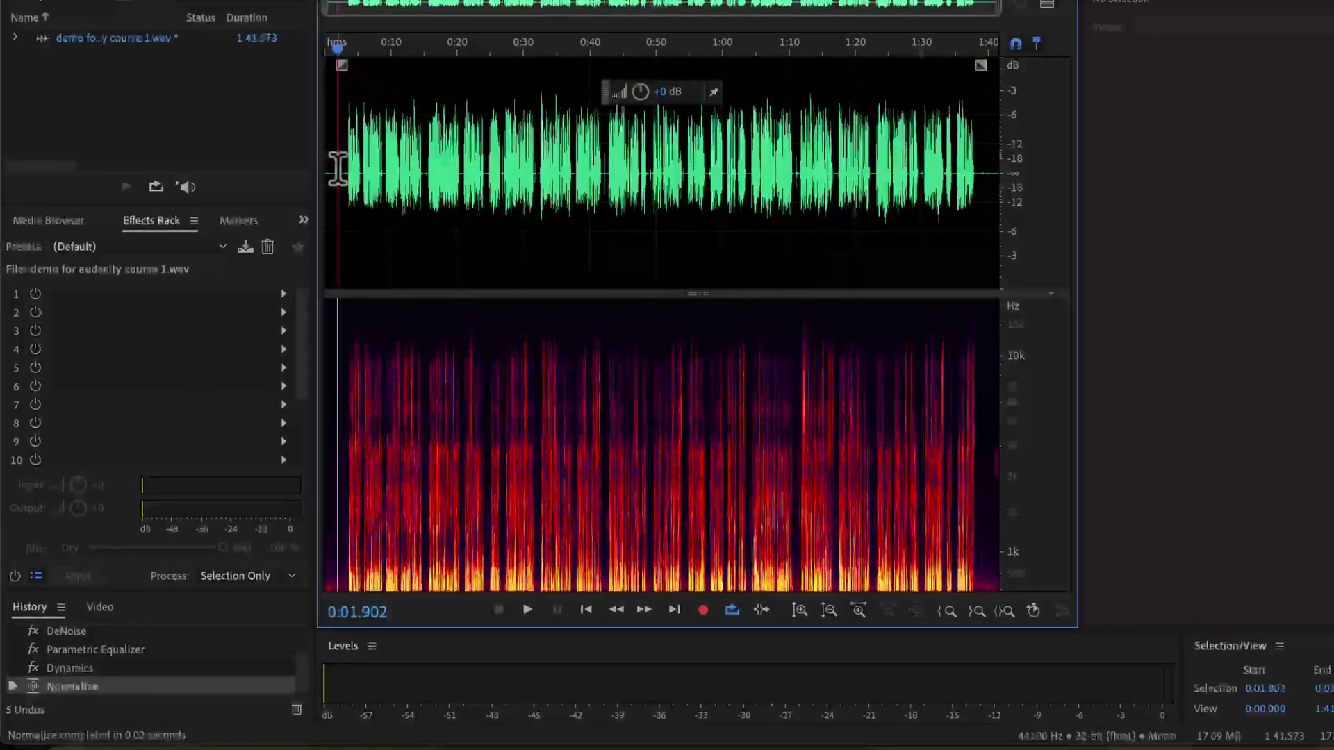
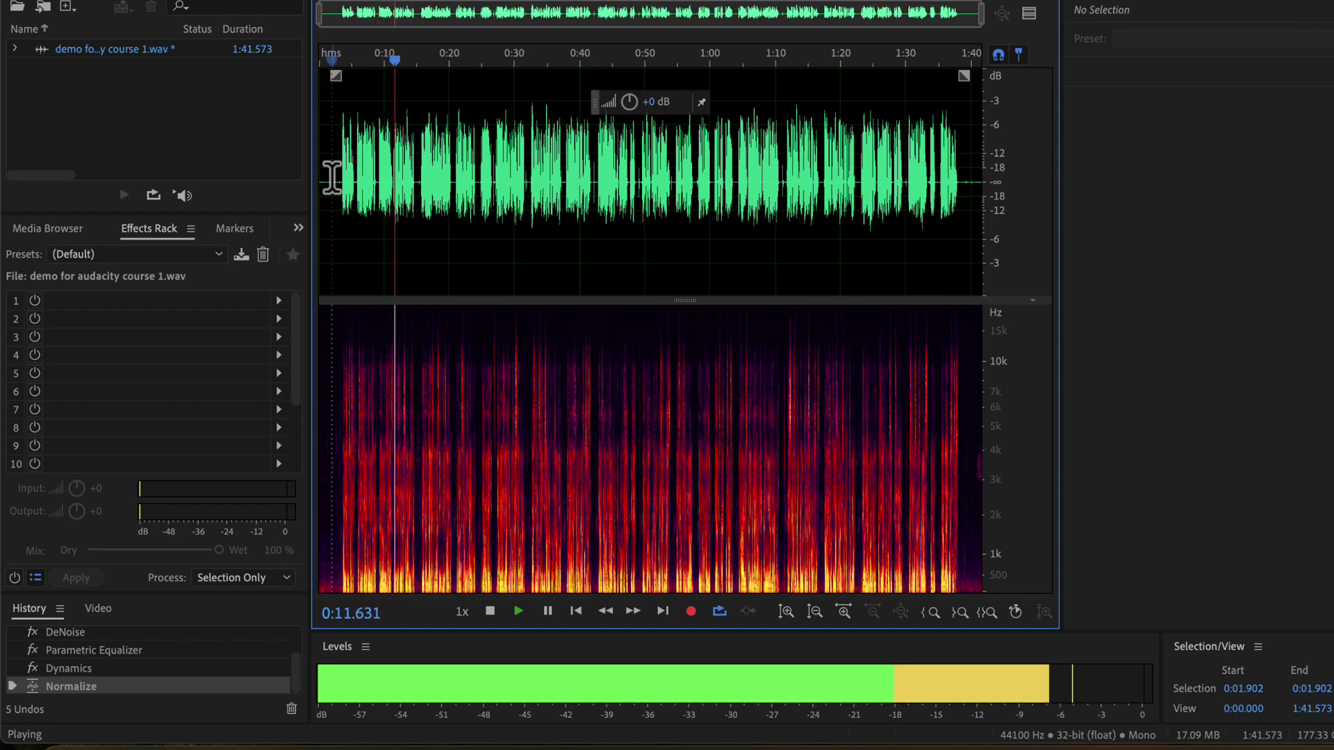
Compare the original Open history state with the final Normalize state twice while the recording keeps playing
{"action": "scroll", "coordinate": [154, 678], "scroll_direction": "up", "scroll_amount": 2}
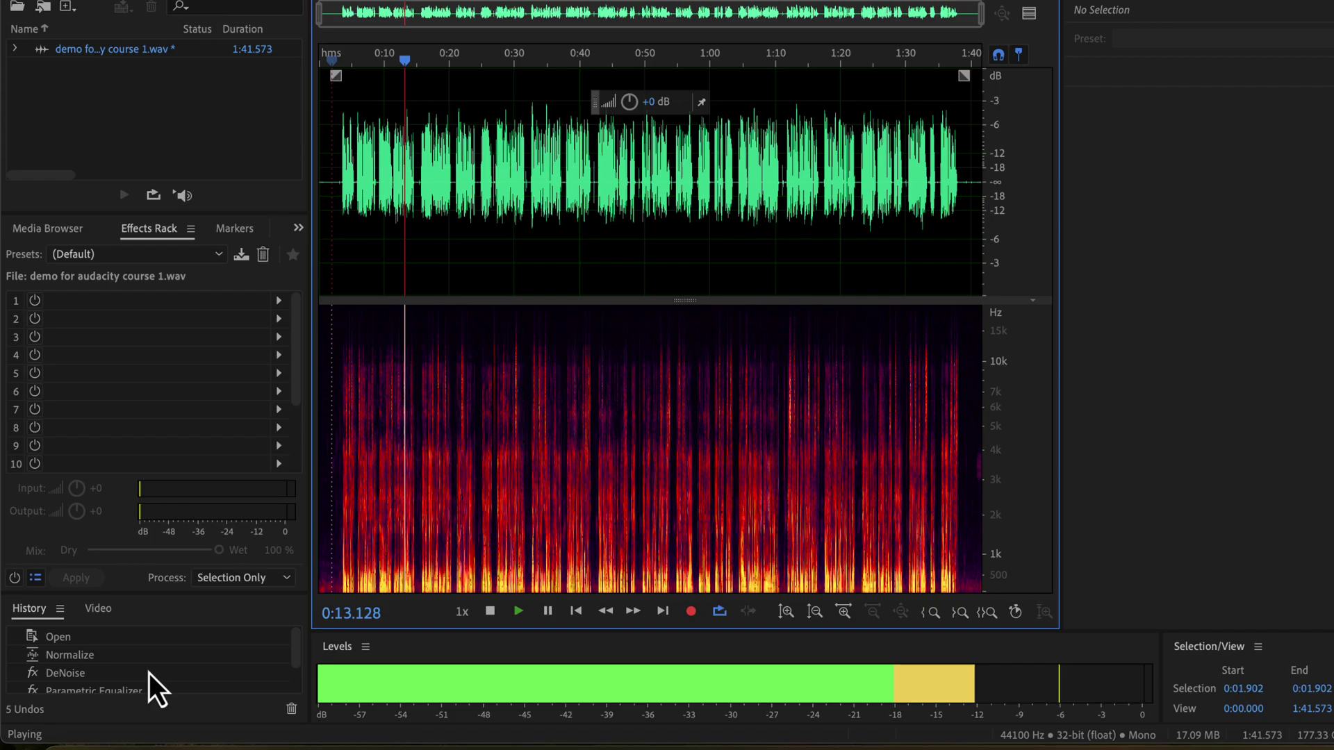
{"action": "left_click", "coordinate": [69, 640]}
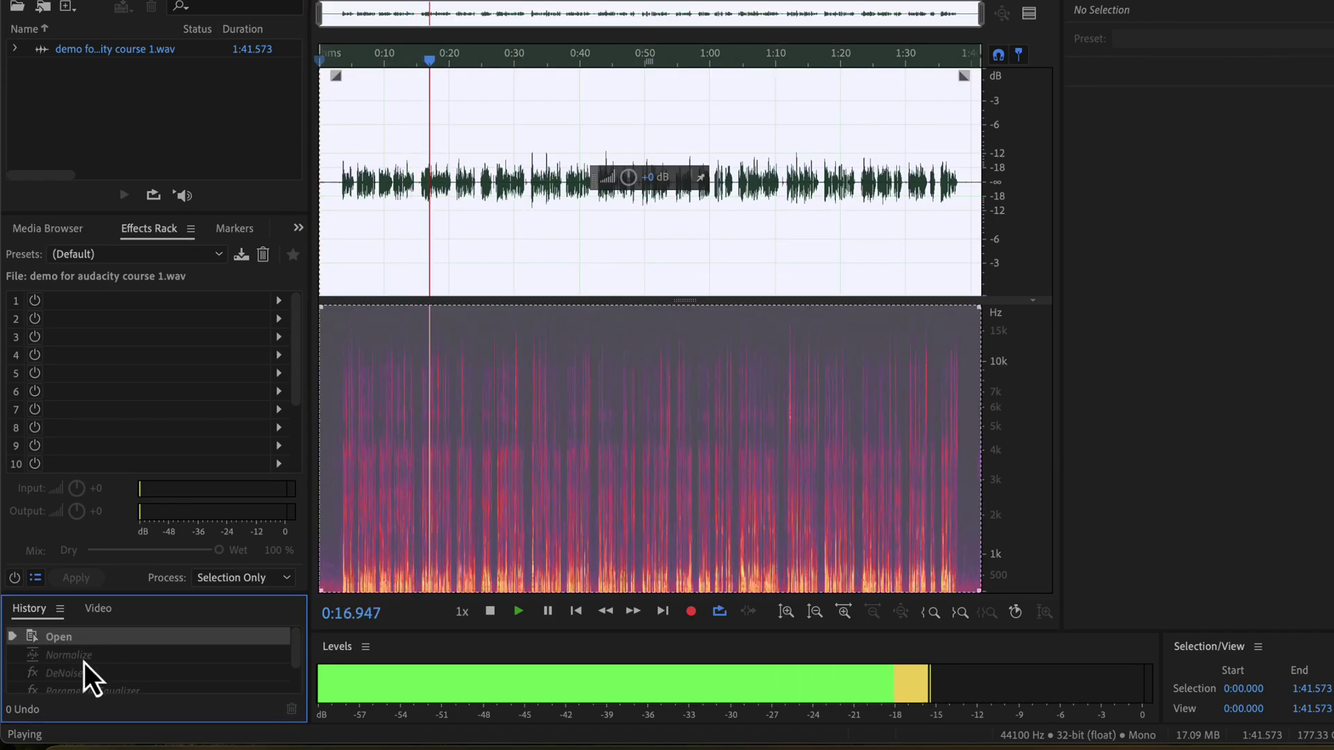
{"action": "scroll", "coordinate": [84, 663], "scroll_direction": "down", "scroll_amount": 2}
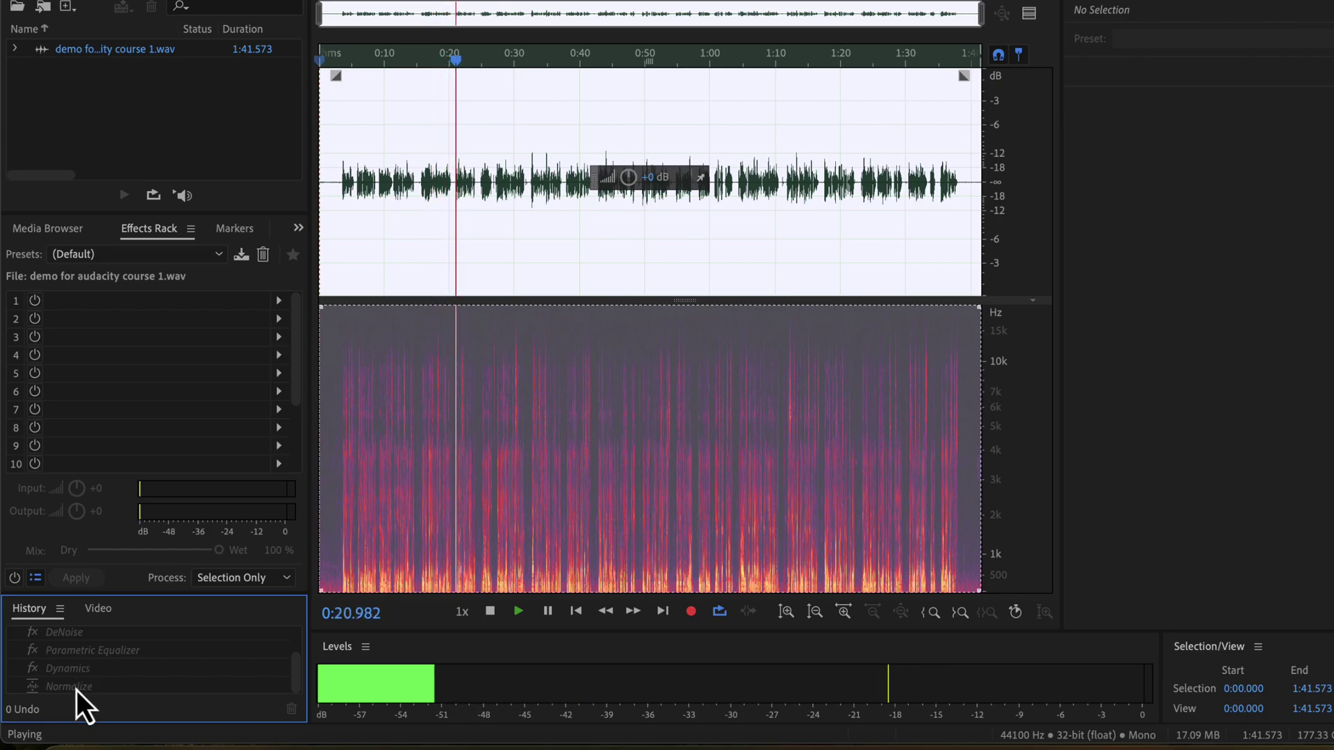
{"action": "left_click", "coordinate": [76, 688]}
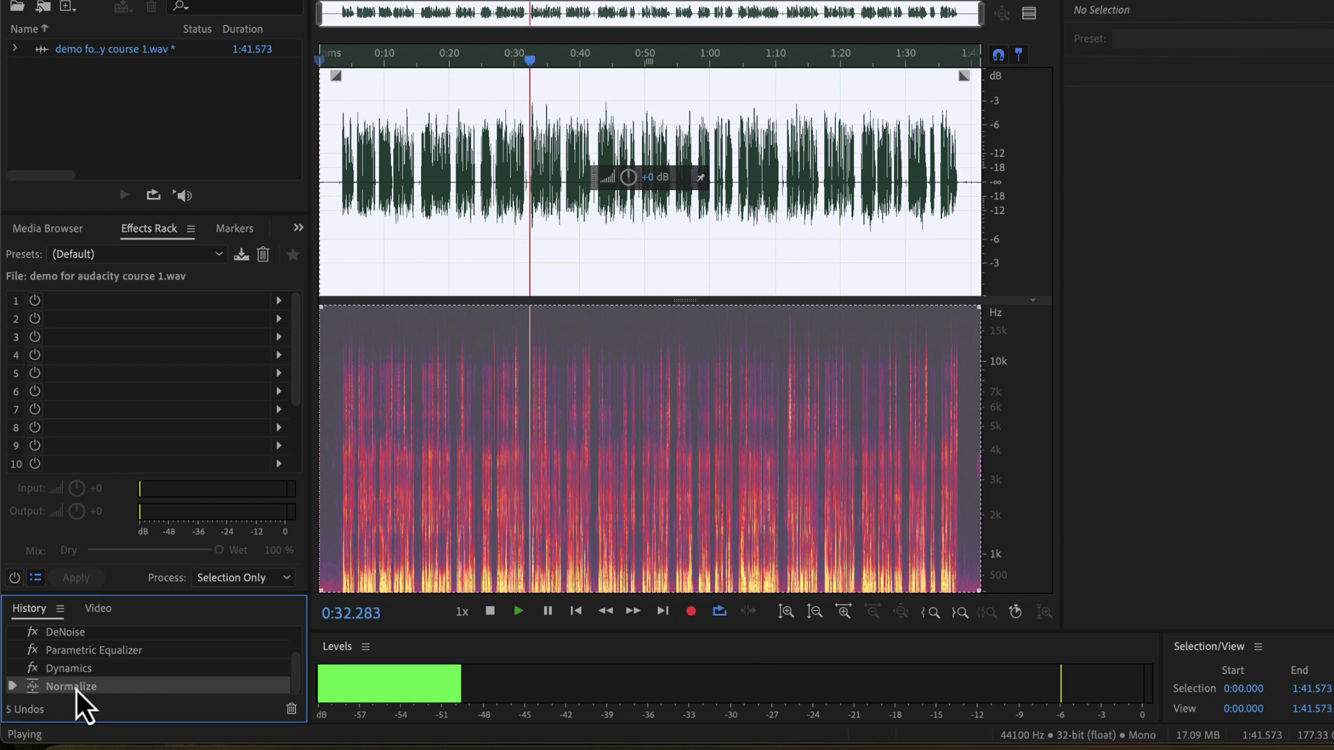
{"action": "scroll", "coordinate": [77, 690], "scroll_direction": "up", "scroll_amount": 2}
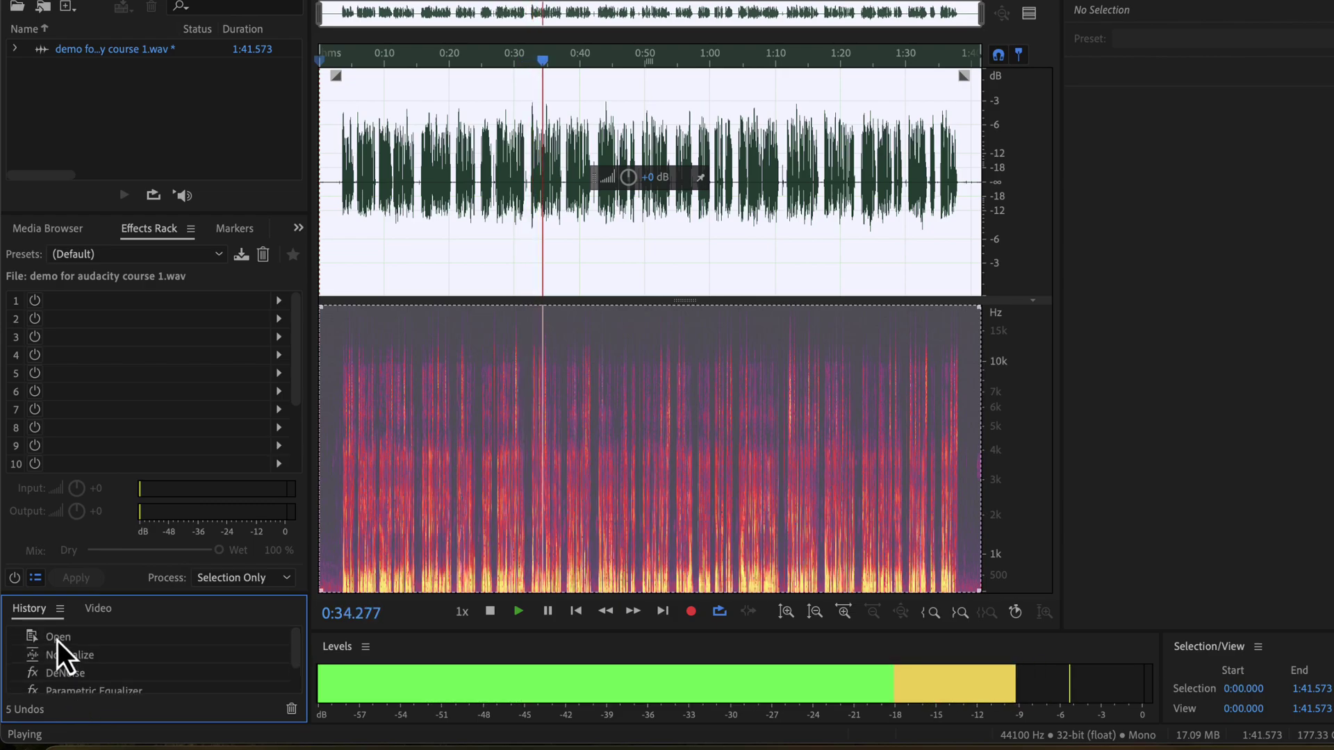
{"action": "left_click", "coordinate": [56, 638]}
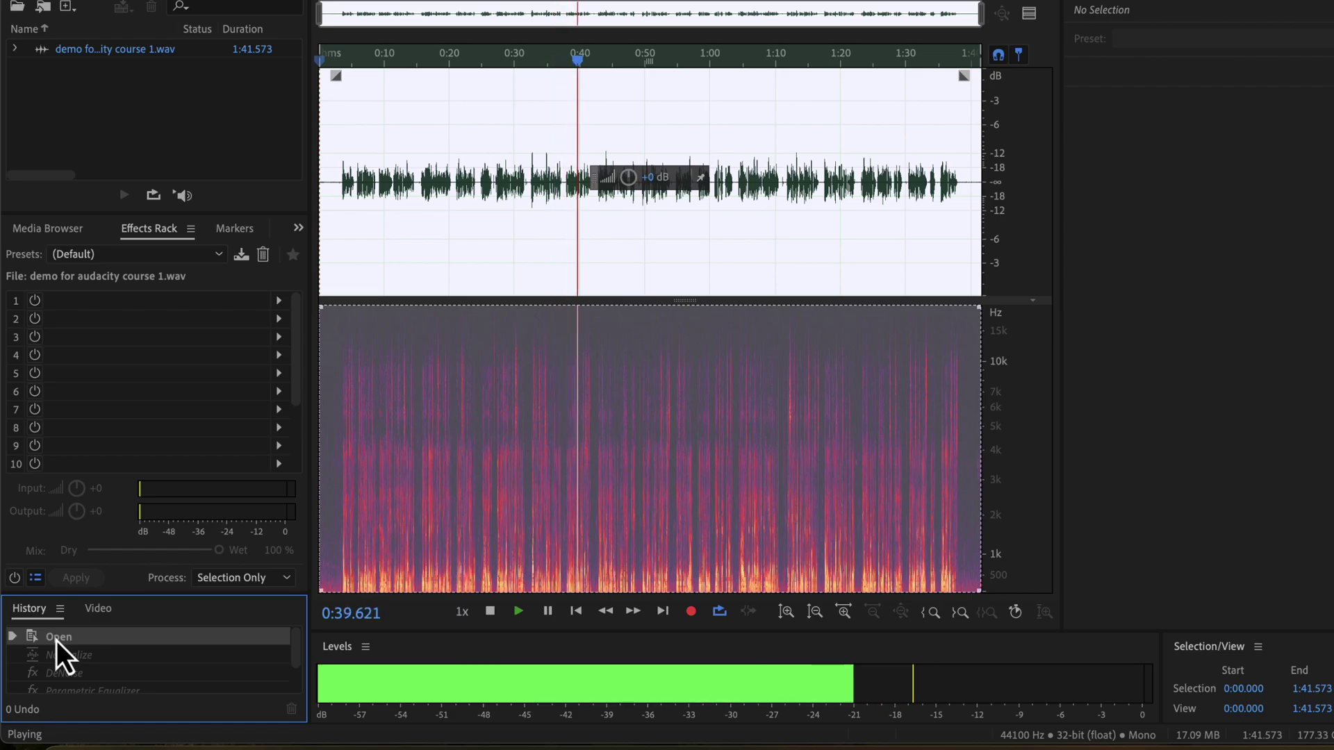
{"action": "scroll", "coordinate": [57, 641], "scroll_direction": "down", "scroll_amount": 2}
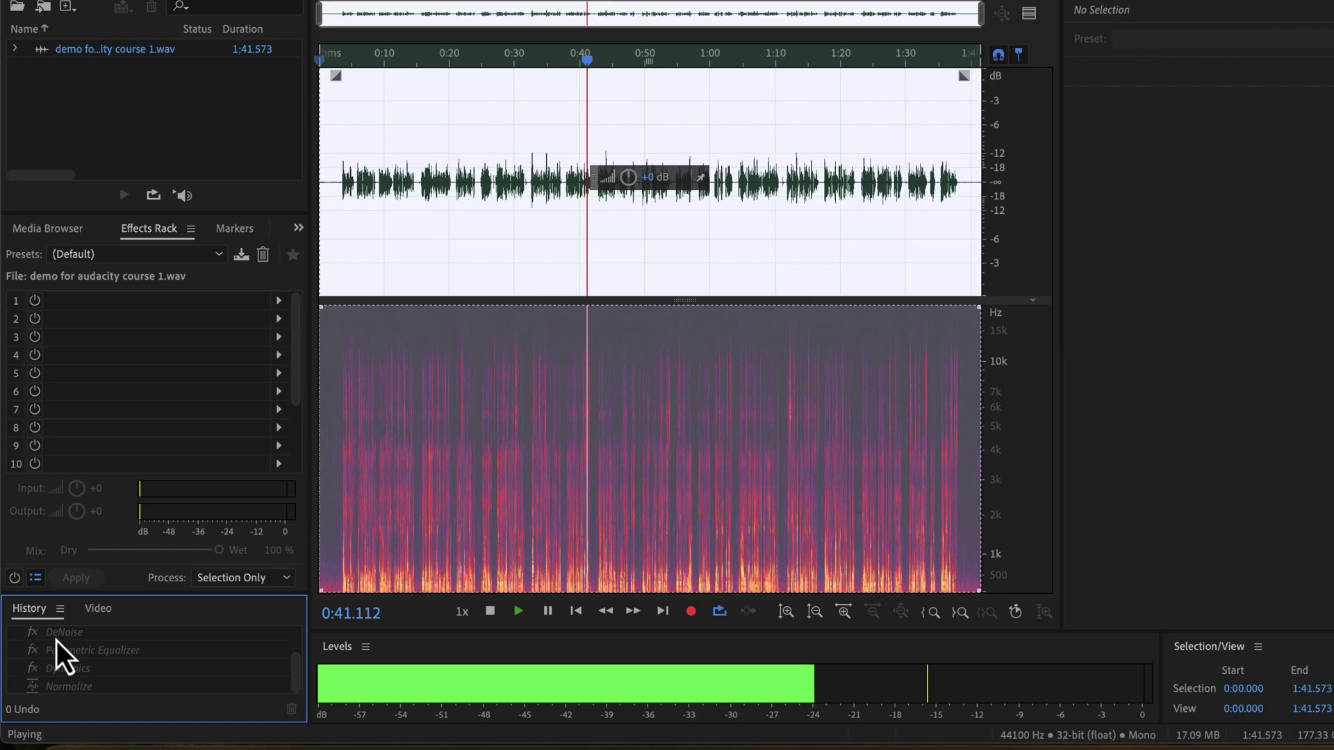
{"action": "left_click", "coordinate": [55, 693]}
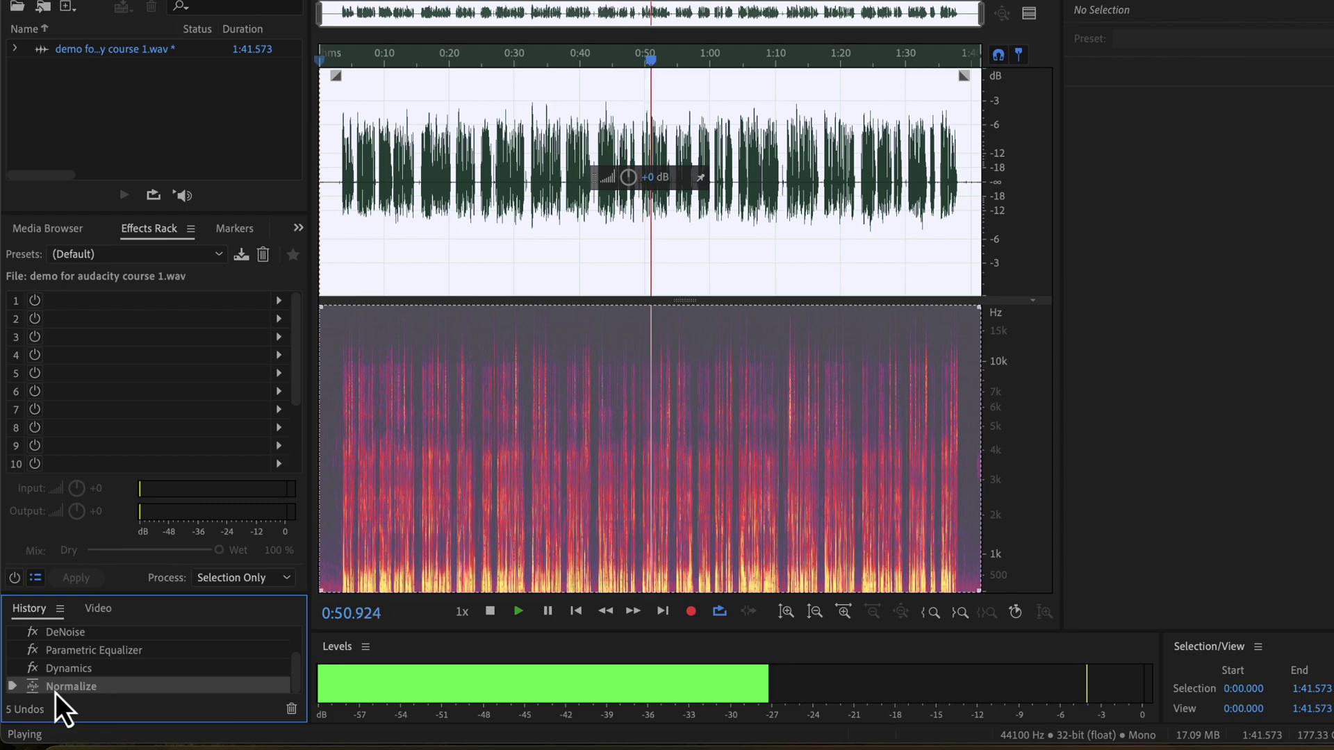
Listen to the Open history state once more, return to the final Normalize state and stop playback
{"action": "scroll", "coordinate": [55, 694], "scroll_direction": "up", "scroll_amount": 2}
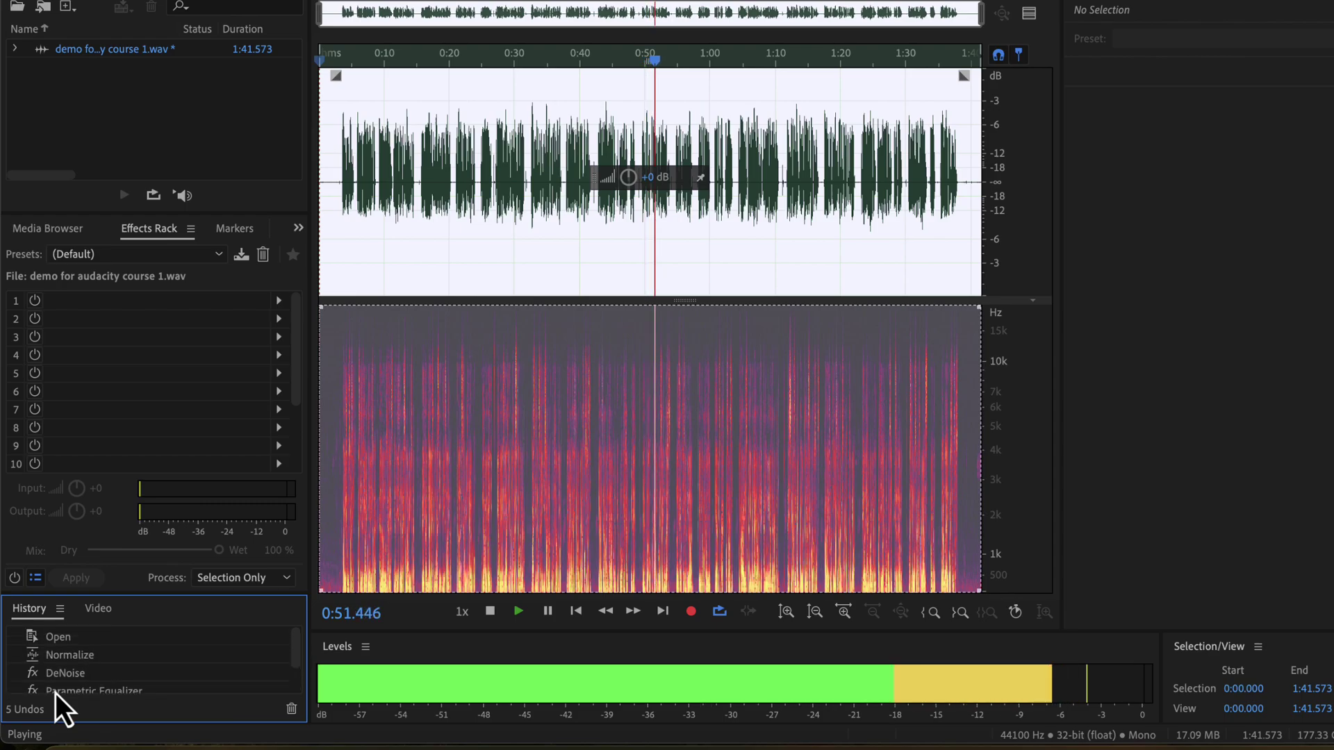
{"action": "left_click", "coordinate": [44, 643]}
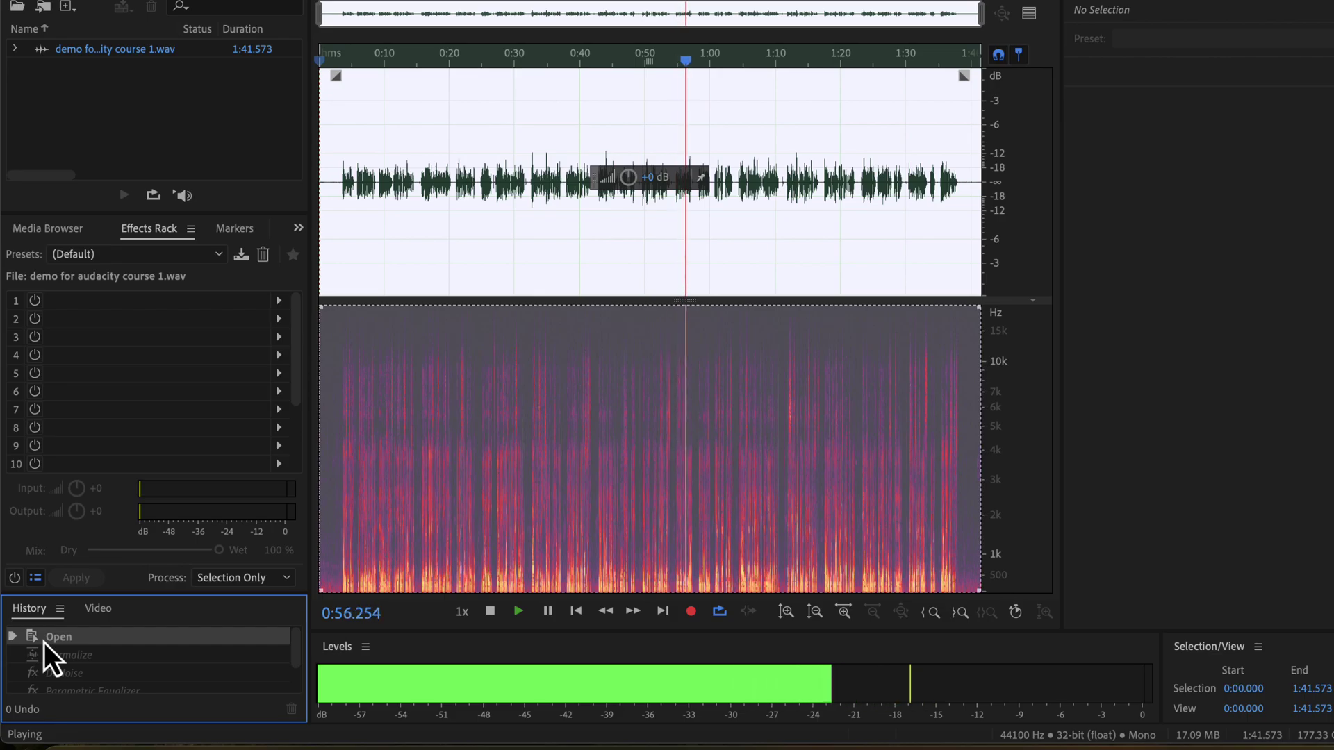
{"action": "scroll", "coordinate": [45, 644], "scroll_direction": "down", "scroll_amount": 2}
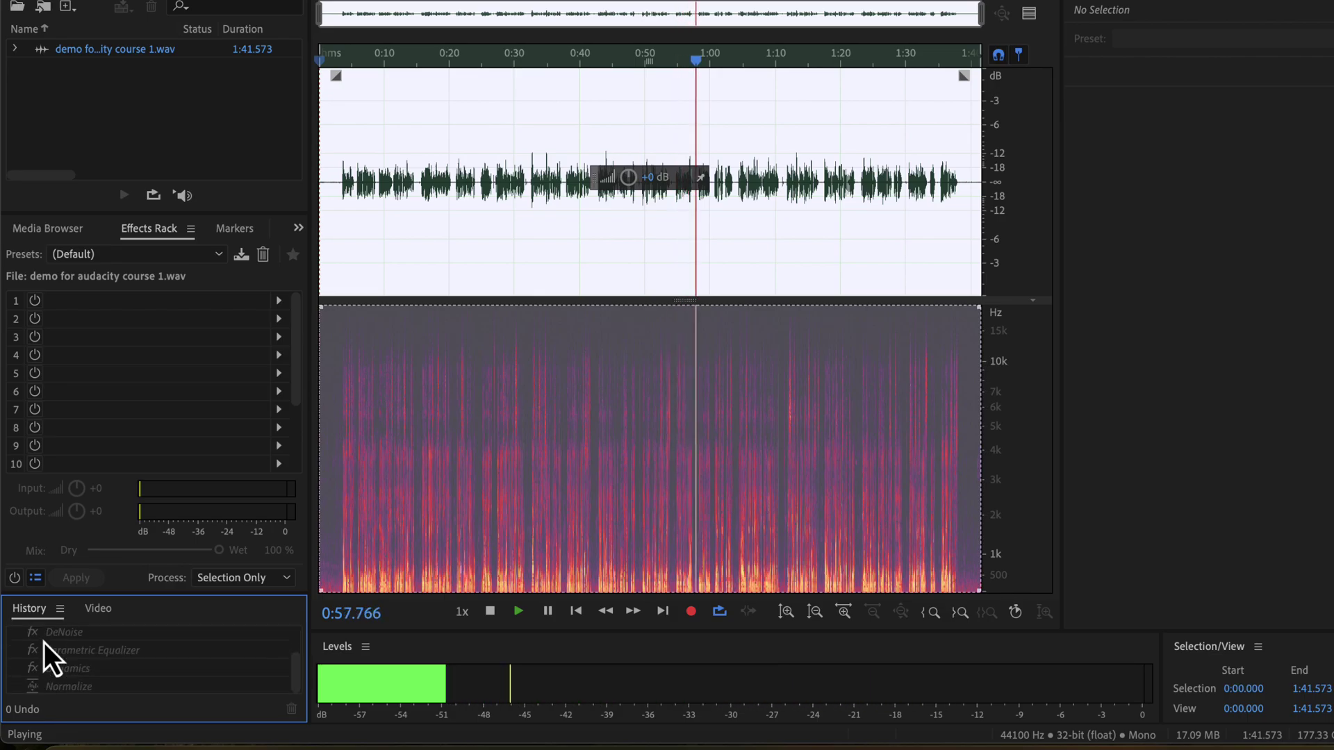
{"action": "left_click", "coordinate": [59, 688]}
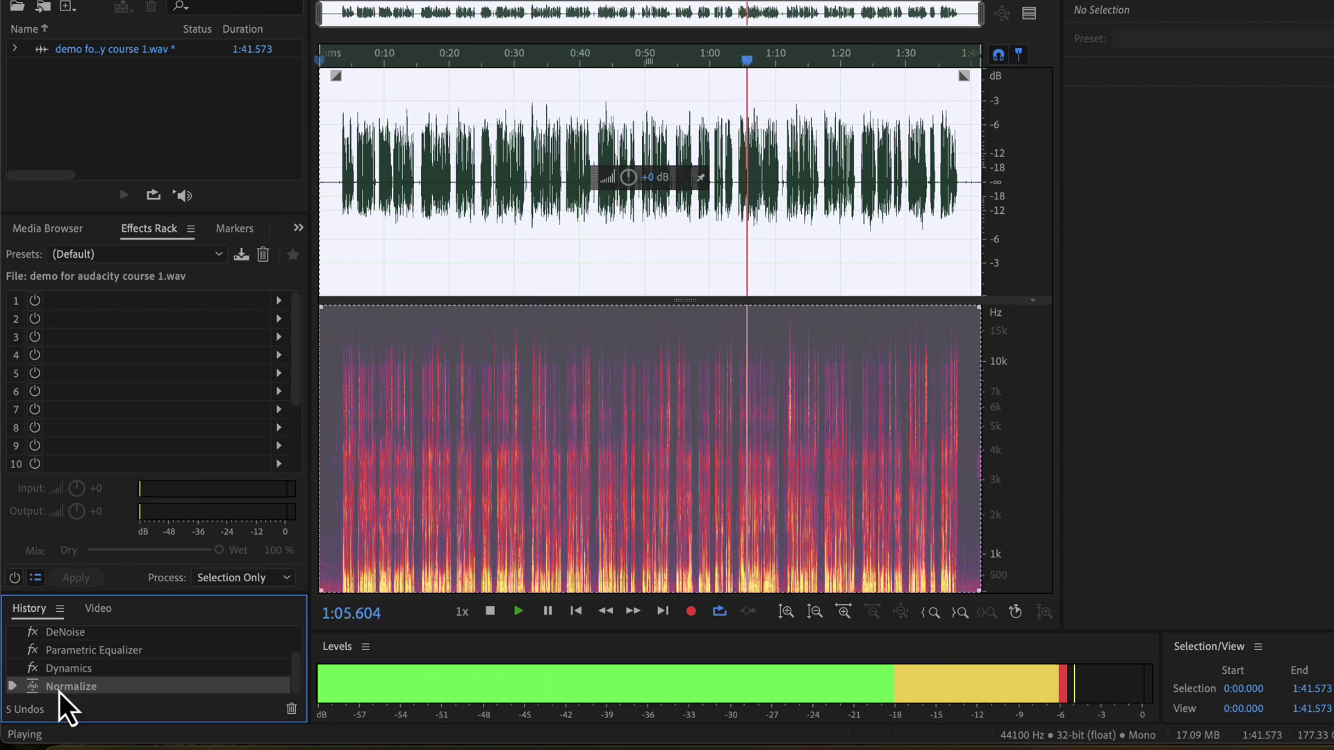
{"action": "key", "text": "space"}
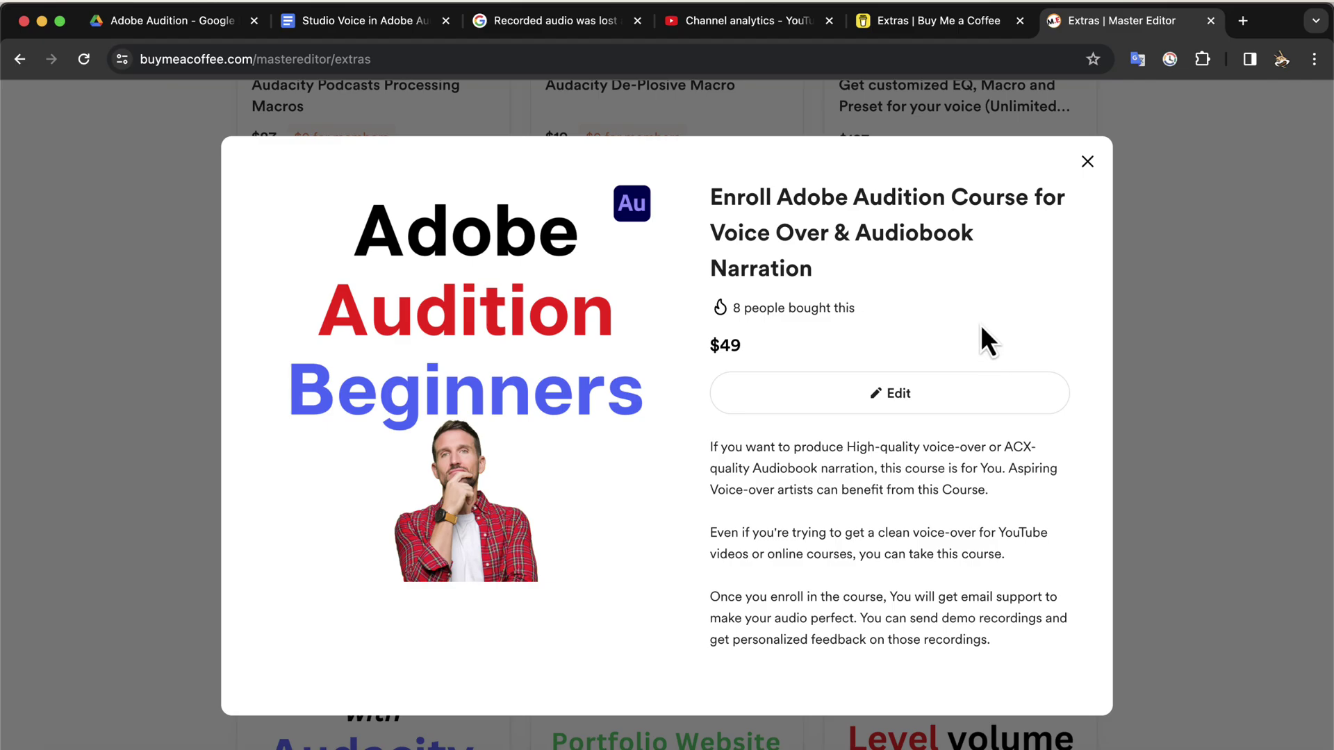
Read the rest of the Adobe Audition course description on the Buy Me a Coffee page, down to the curriculum link
{"action": "scroll", "coordinate": [981, 325], "scroll_direction": "down", "scroll_amount": 5}
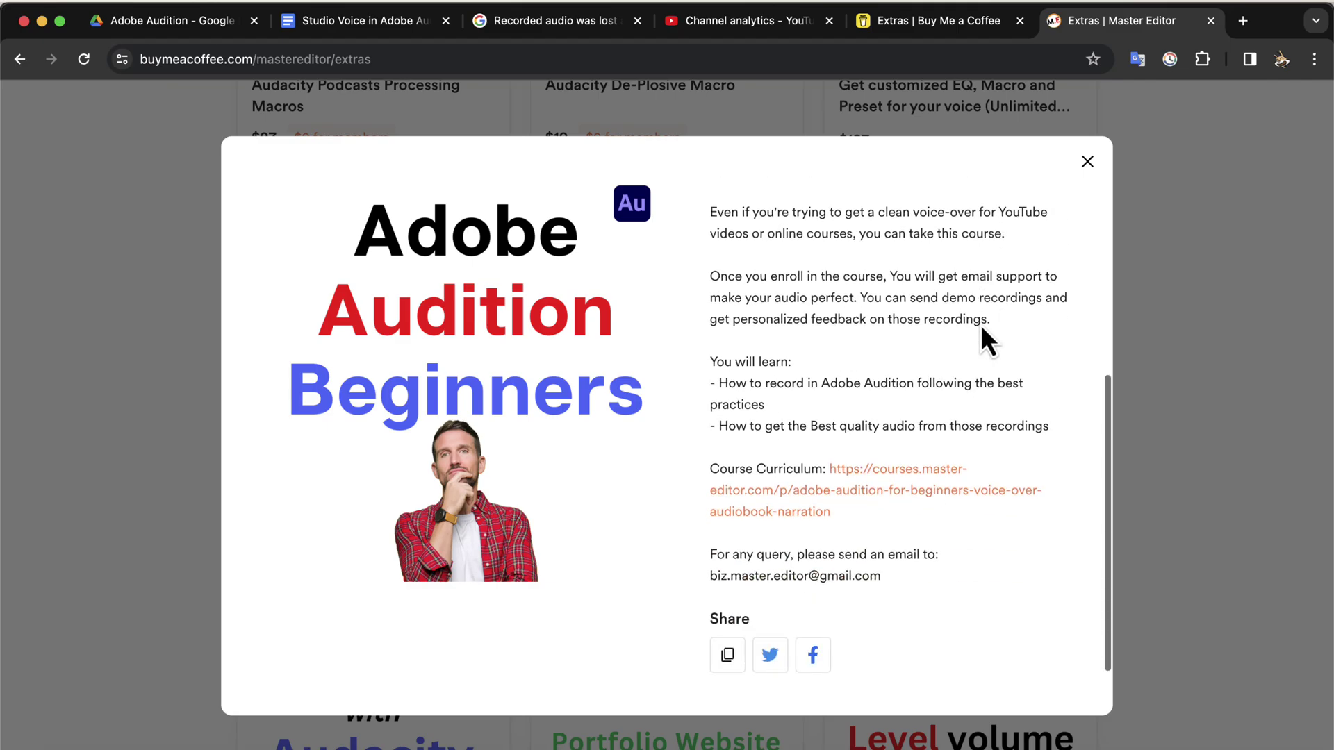